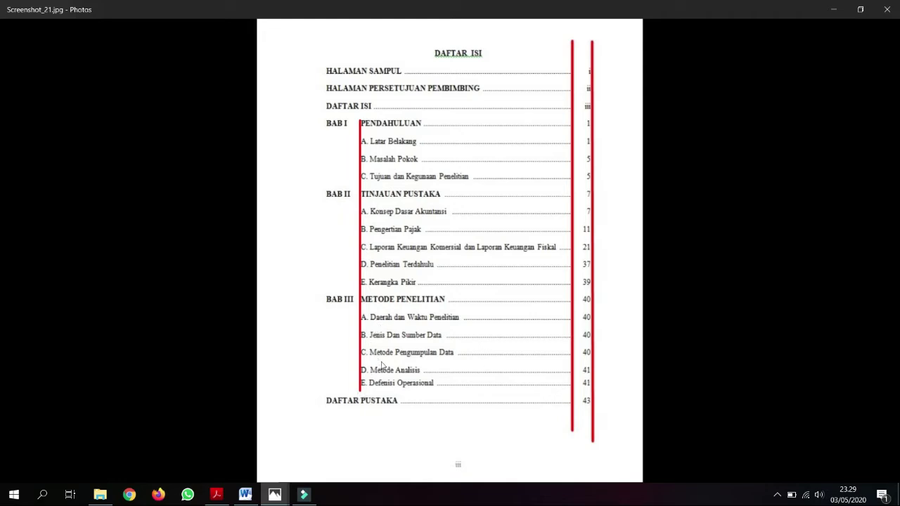
- Switch to Word and create a new blank document
left_click(248, 496)
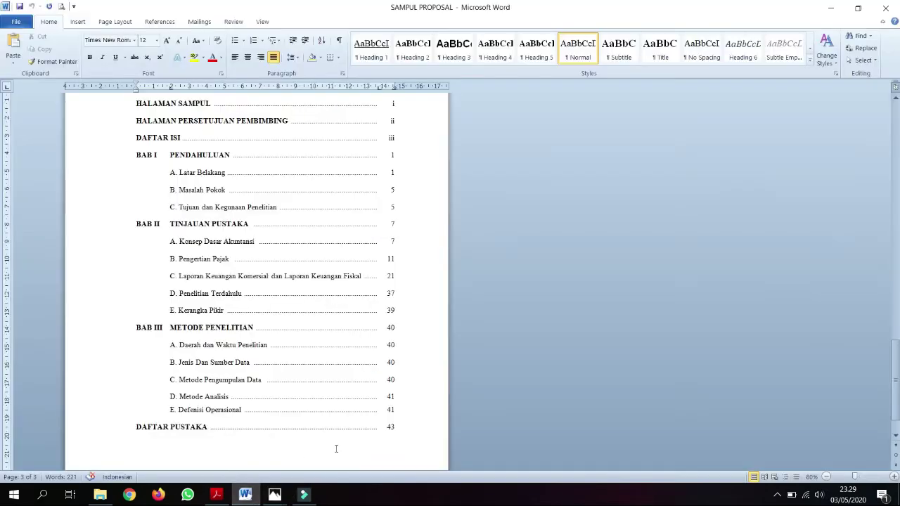
left_click(19, 22)
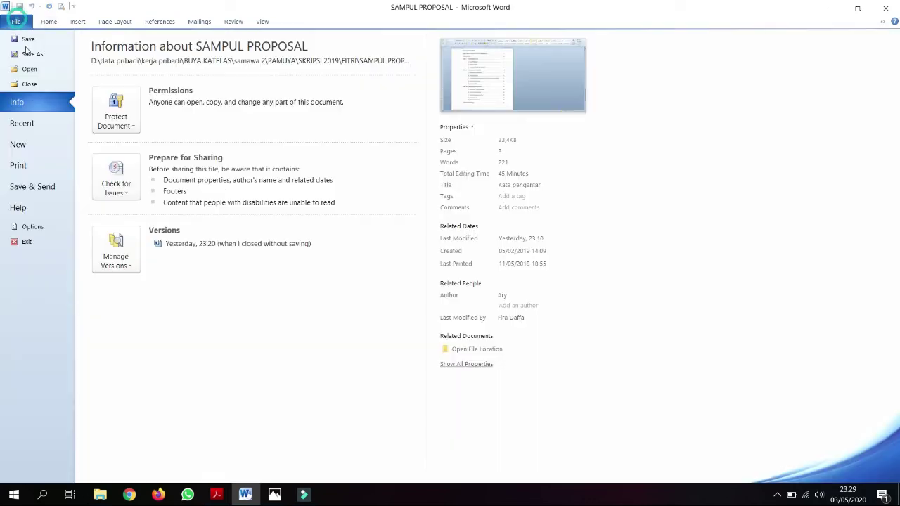
left_click(30, 146)
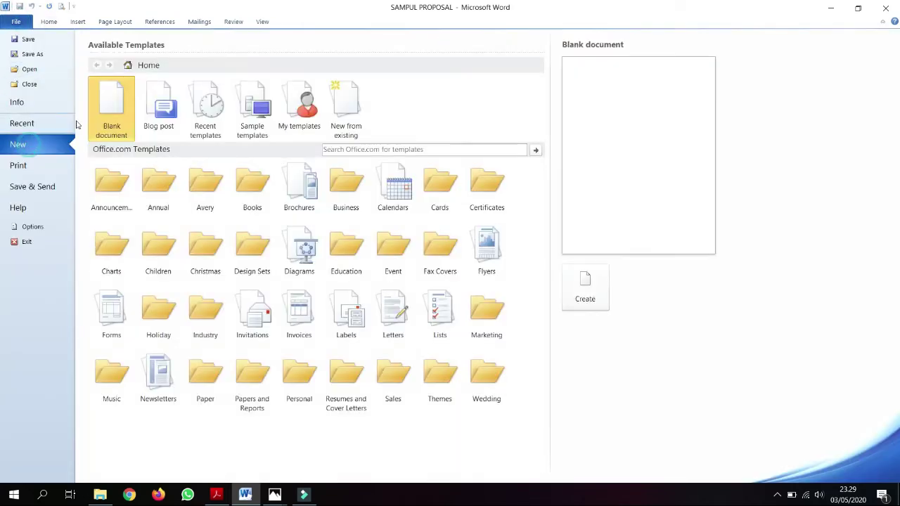
double_click(110, 101)
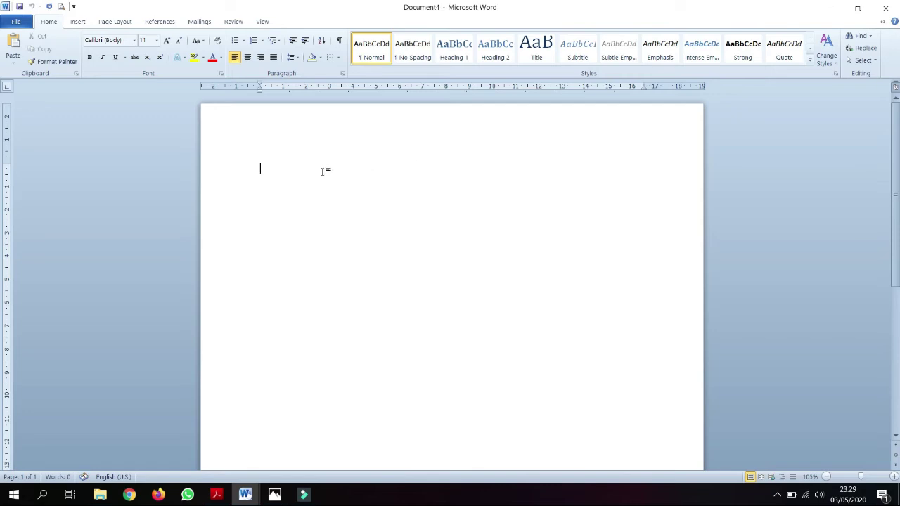
- Set the document's paper size to A4 210 x 297 mm in Page Setup
double_click(246, 87)
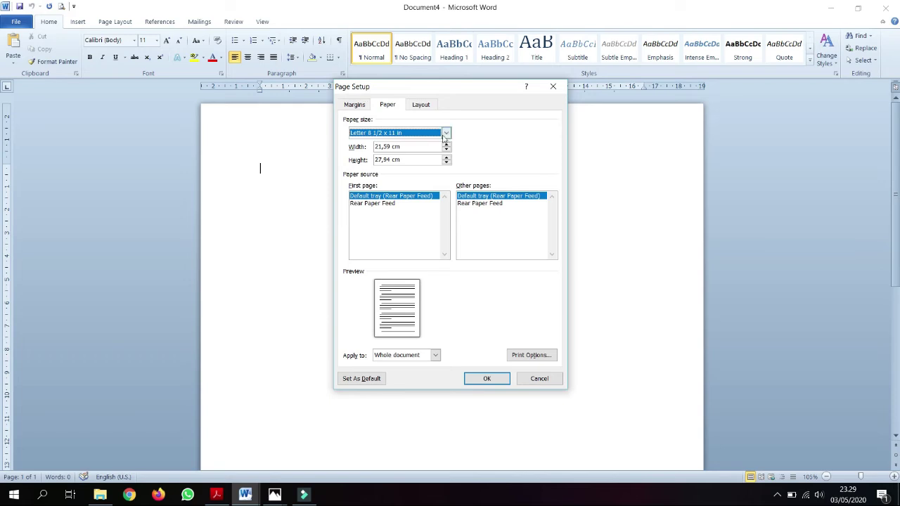
left_click(446, 133)
scroll(443, 150, "down", 2)
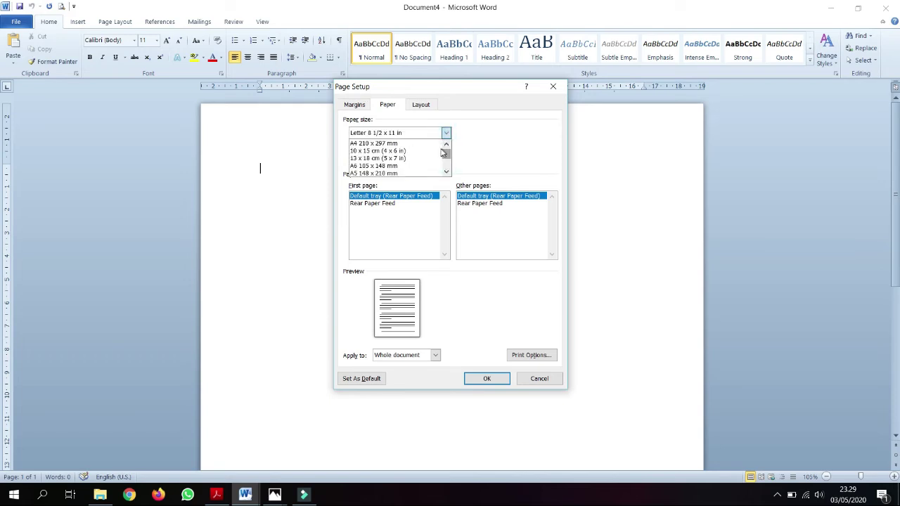
left_click(422, 144)
- Set the page margins to 4 cm at the top and left and 3 cm at the bottom and right
left_click(360, 105)
left_click(411, 131)
left_click_drag(410, 132, 344, 135)
type("4")
key("Tab")
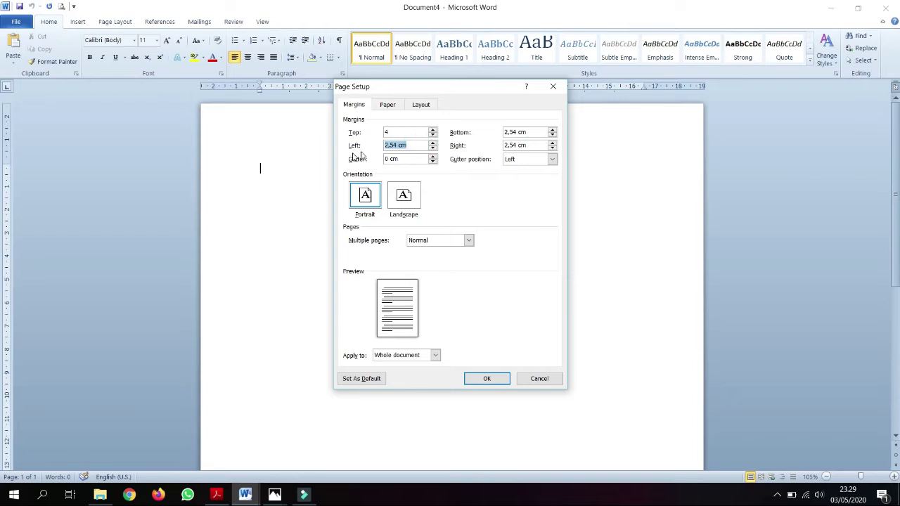
type("4")
left_click(536, 132)
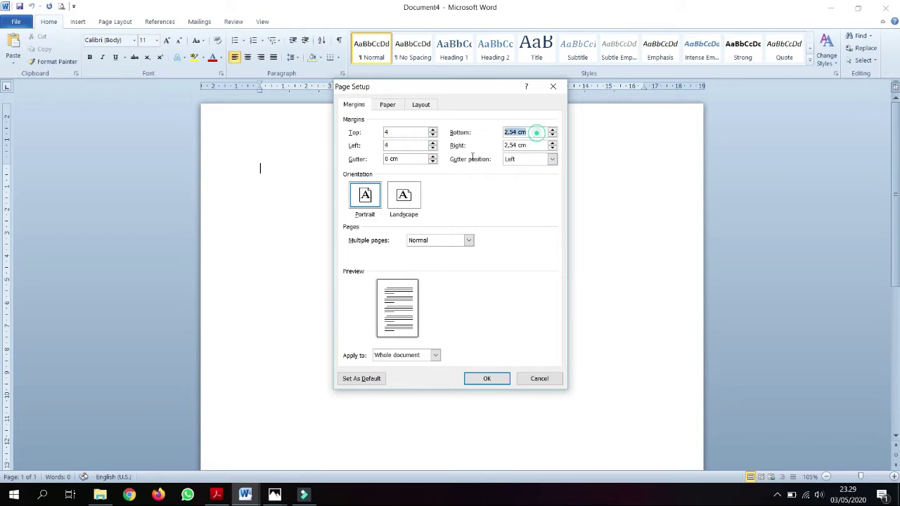
type("3")
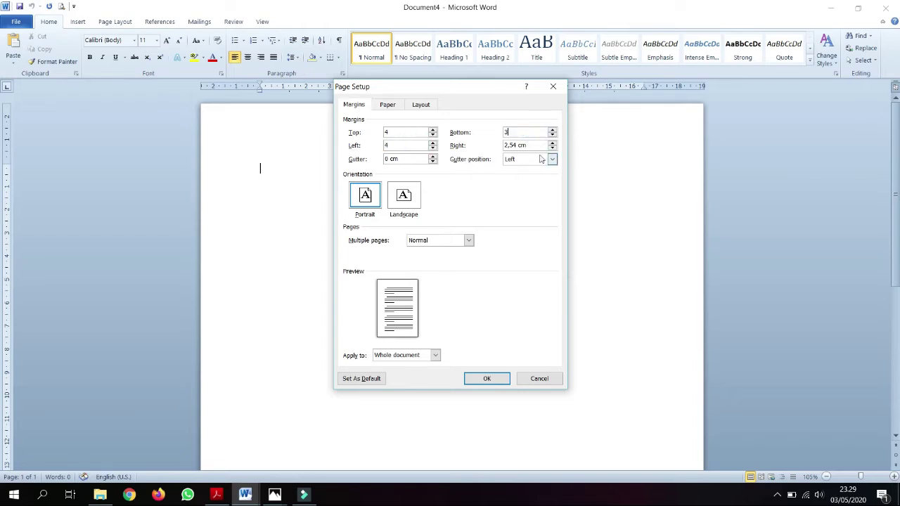
left_click(534, 145)
type("3")
left_click(483, 378)
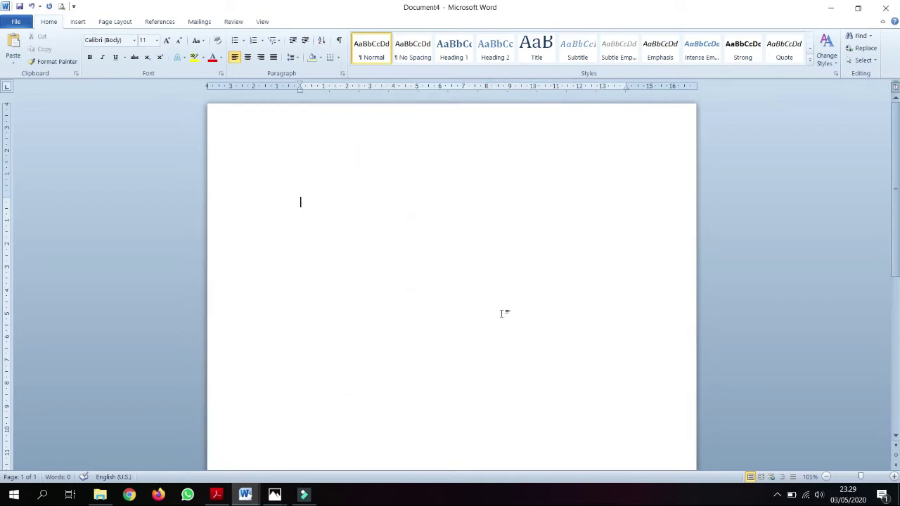
- Enter the centred title DAFTAR ISI and format it in bold Times New Roman, size 12
key("ctrl+e")
type("DAFTAR ISI")
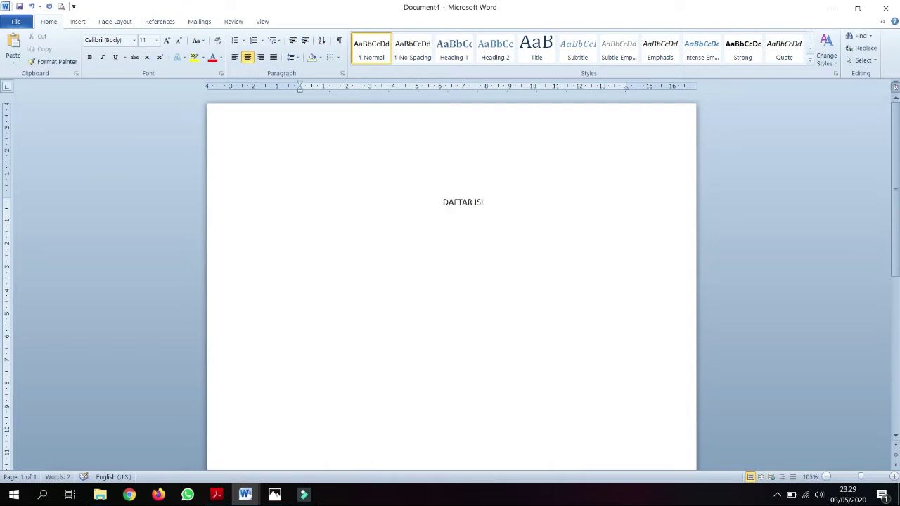
key("ctrl+a")
key("ctrl+d")
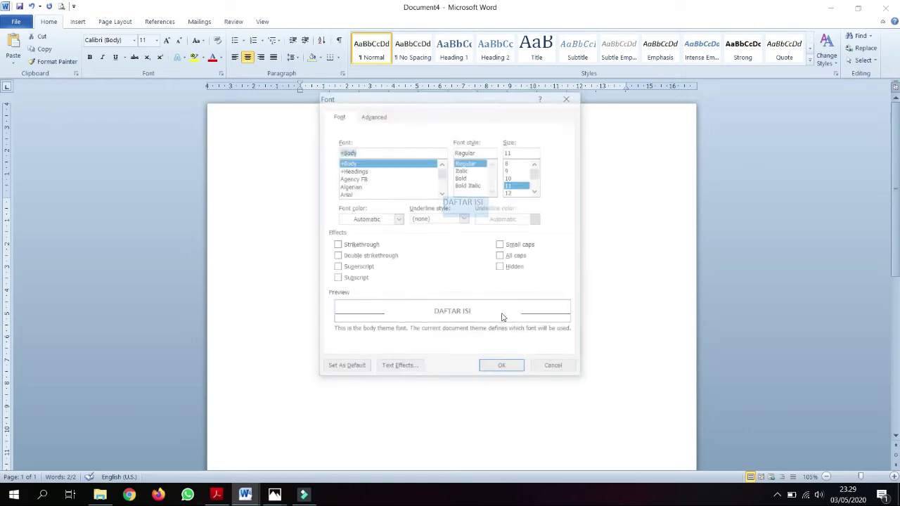
type("TIM")
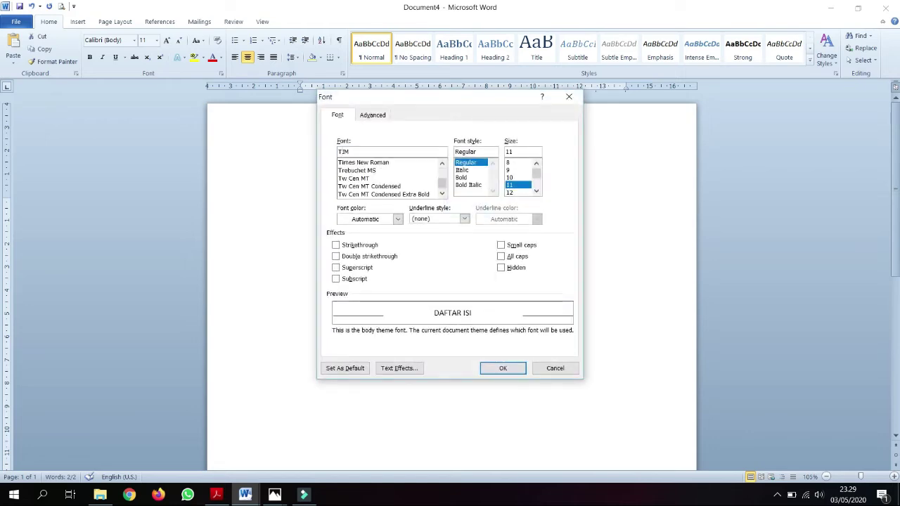
left_click(392, 163)
left_click(510, 193)
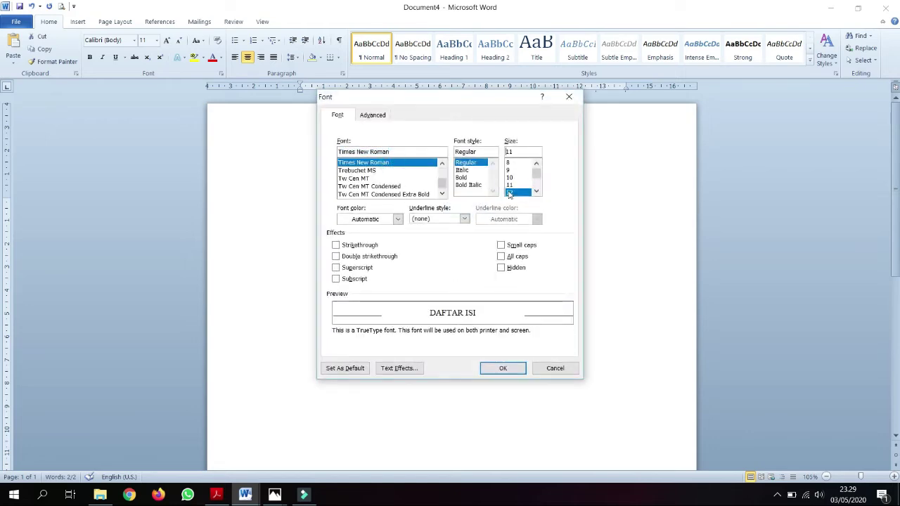
left_click(505, 368)
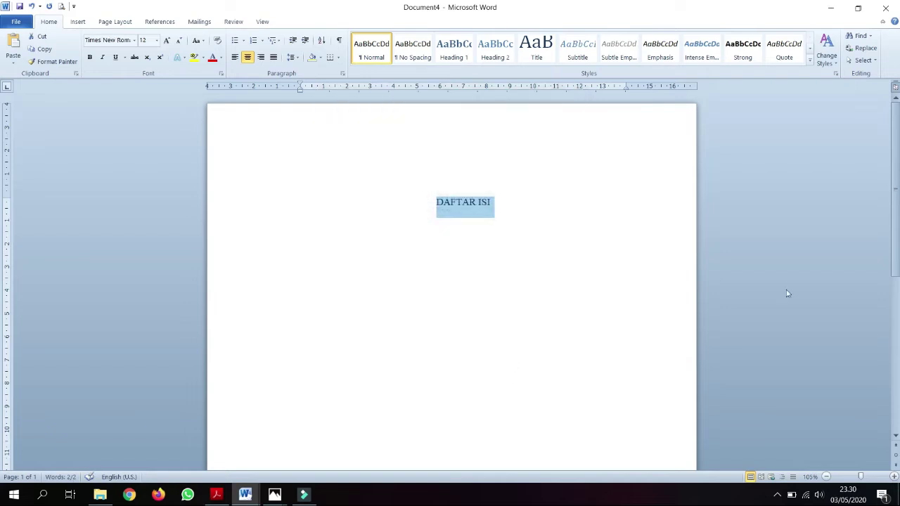
key("ctrl+b")
- Add a justified, non-bold line below the title reading HALAMAN SAMPUL
key("Left")
key("Right")
key("Right")
key("Return")
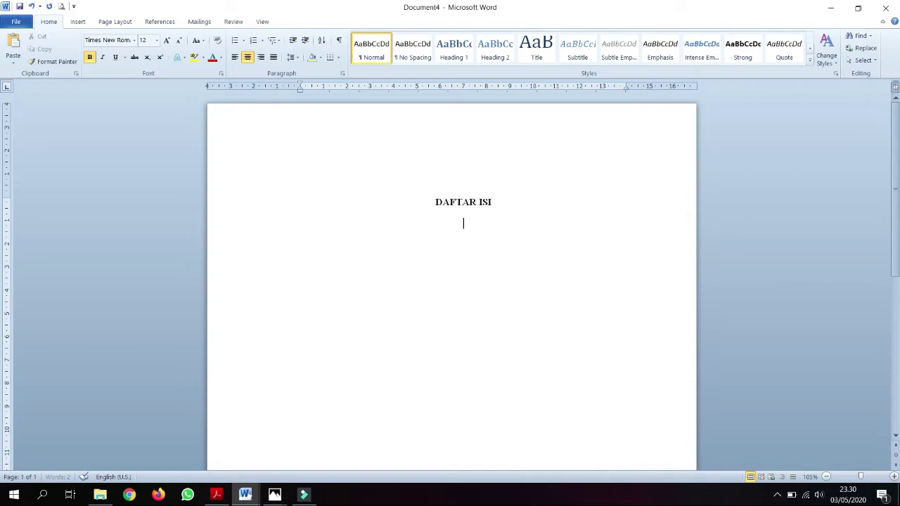
key("ctrl+j")
key("ctrl+b")
type("HALAMA")
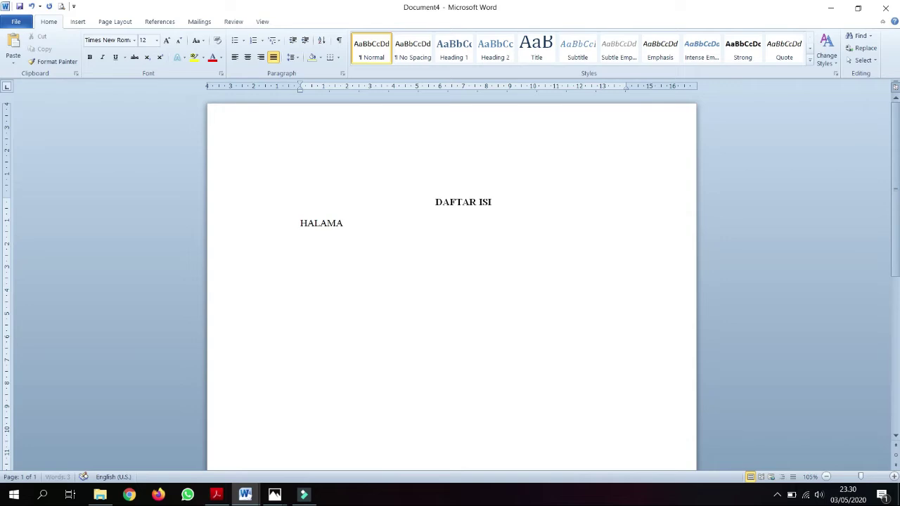
type("N SAMPUL")
- Give the HALAMAN SAMPUL line a left tab stop at 13,25 cm with a dotted leader and fill the line up to it
scroll(602, 285, "up", 2, "ctrl")
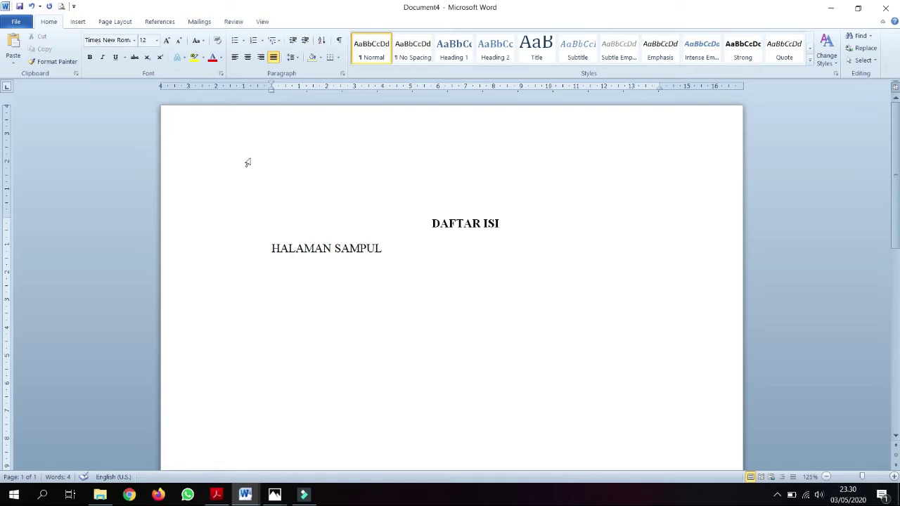
double_click(639, 87)
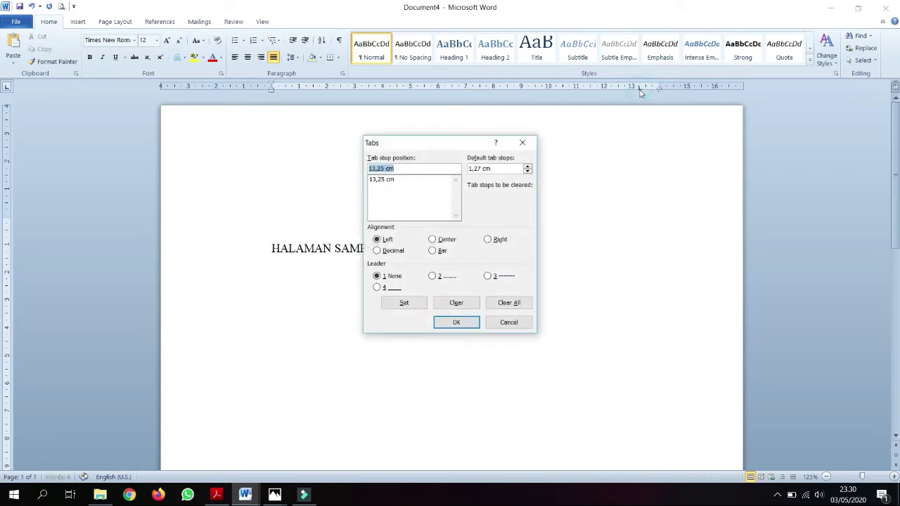
left_click(509, 322)
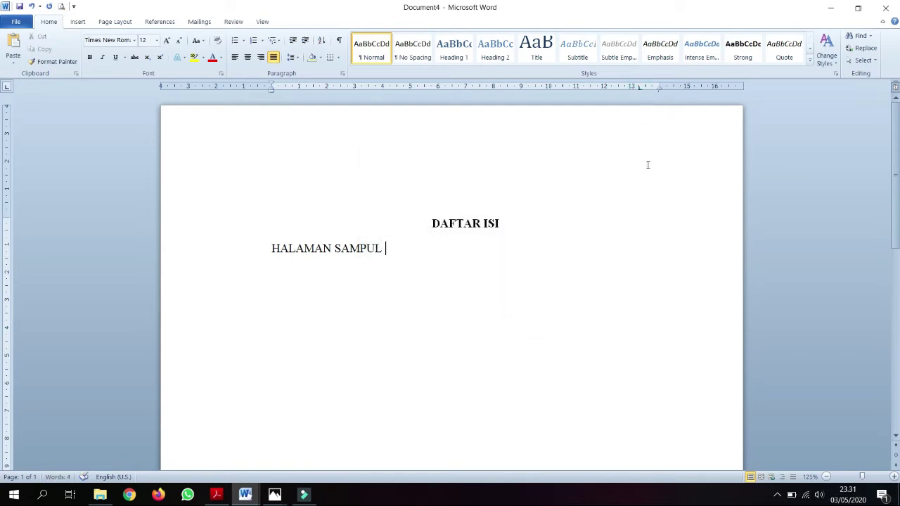
double_click(640, 87)
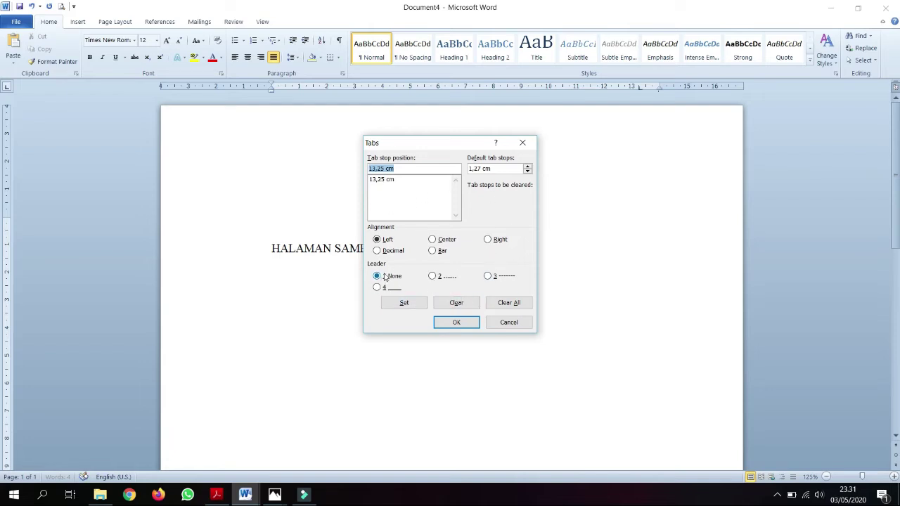
left_click(435, 277)
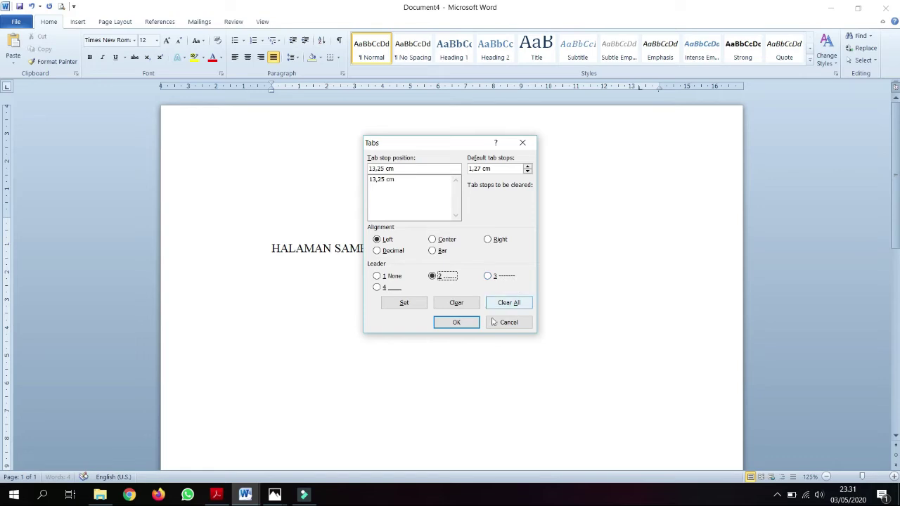
left_click(456, 322)
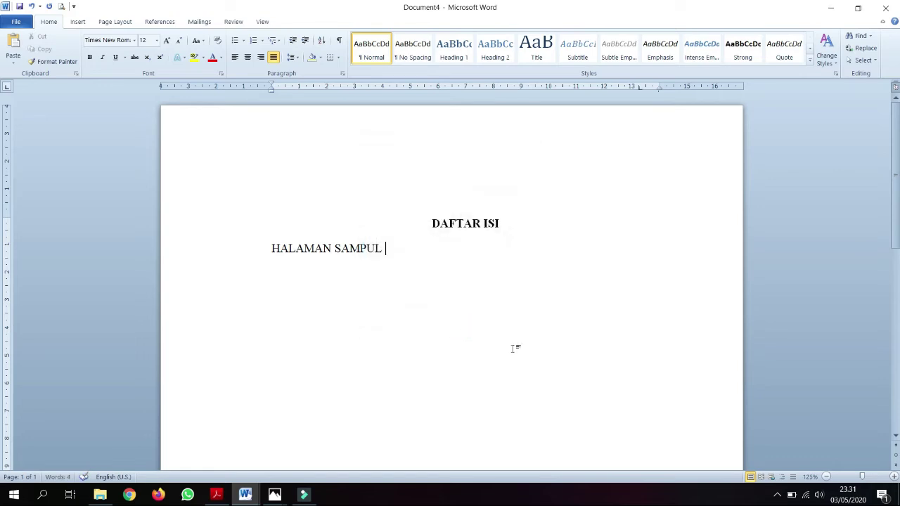
key("Tab")
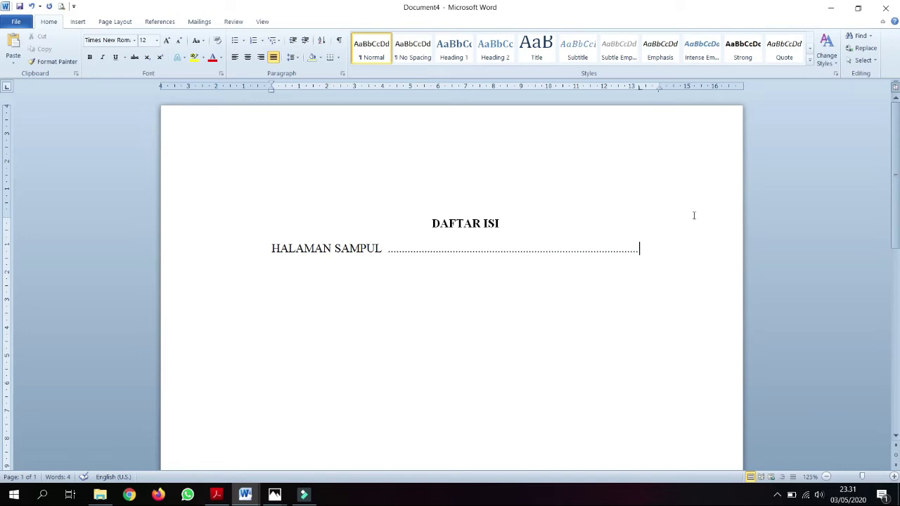
- Try to place page number 1 one tab after the dotted leader of HALAMAN SAMPUL
key("Tab")
type("1")
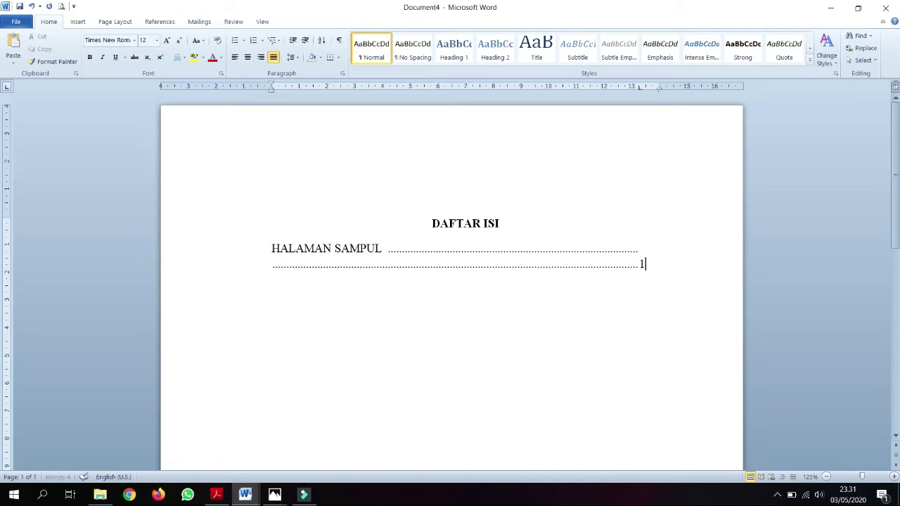
key("BackSpace")
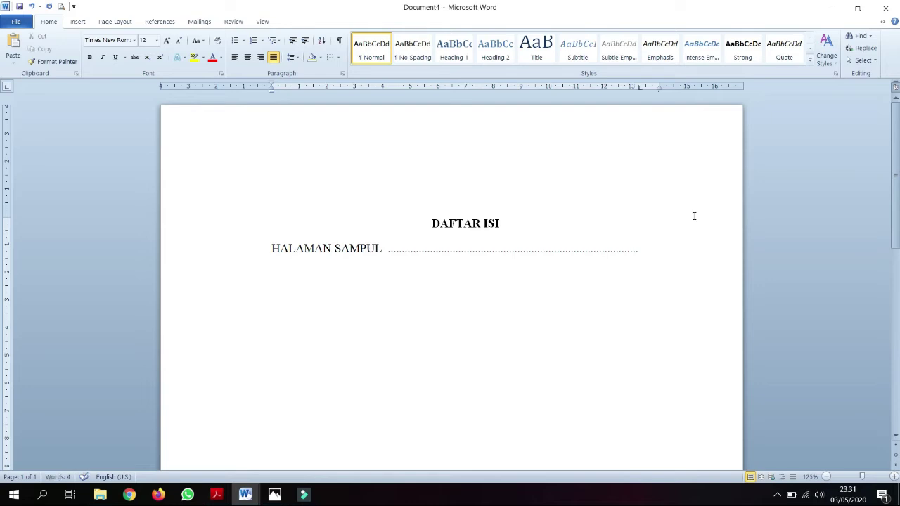
type("1")
key("BackSpace")
type("1")
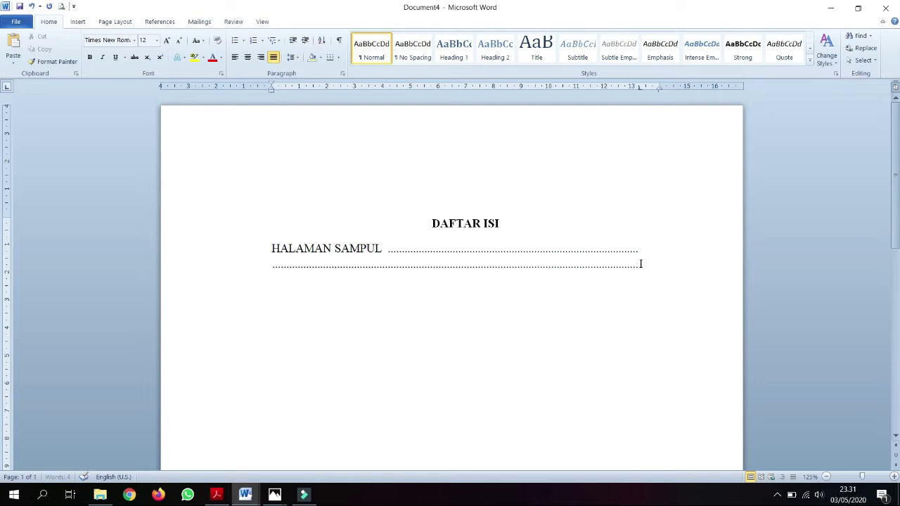
key("BackSpace")
type("1")
key("BackSpace")
key("BackSpace")
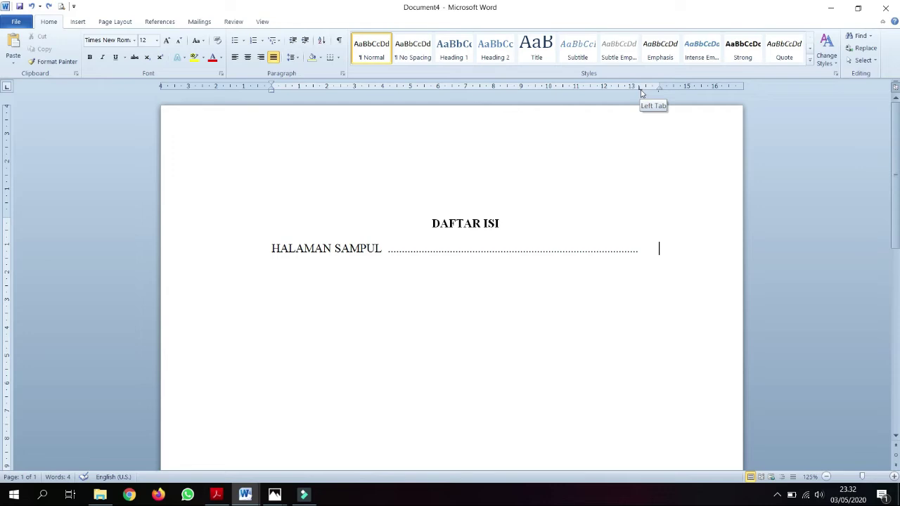
- Add a right-aligned tab stop at about 14 cm and enter page number i for HALAMAN SAMPUL
left_click(7, 88)
left_click(7, 89)
left_click(7, 89)
mouse_move(658, 88)
left_mouse_down()
mouse_move(644, 88)
mouse_move(658, 89)
left_mouse_up()
type("i")
- Add a second entry reading HALAMAN PENGESAHAN PEMBIMBING on a new line
type("ha")
key("BackSpace")
key("BackSpace")
type("HALAM")
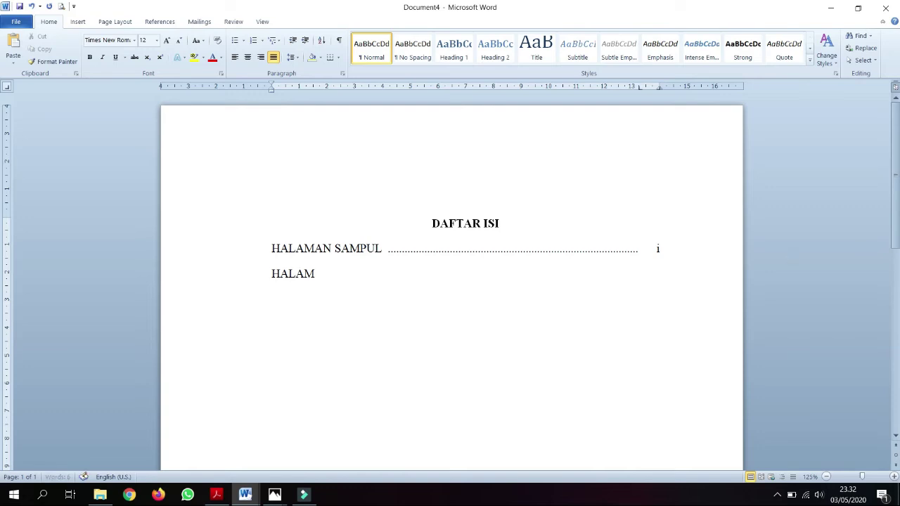
type("AN PENGESA")
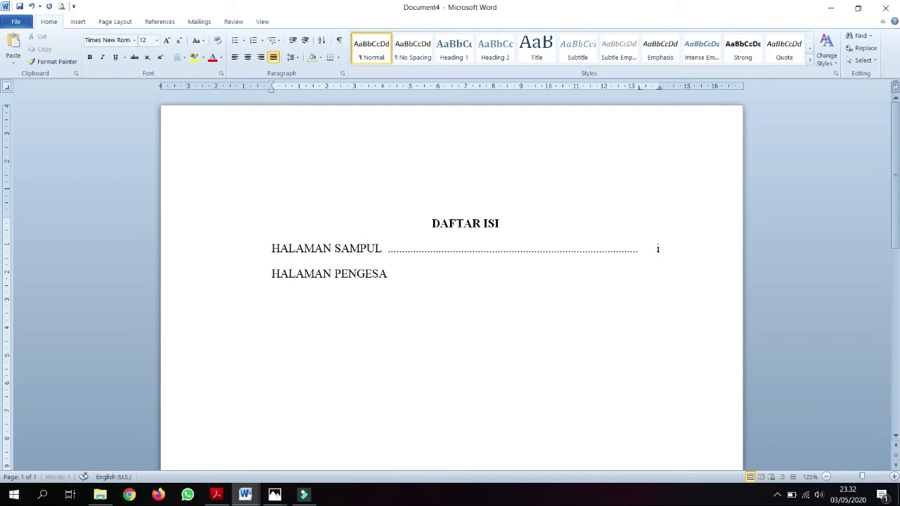
type("HAN PEMBEIM")
key("BackSpace")
key("BackSpace")
key("BackSpace")
type("IMBING")
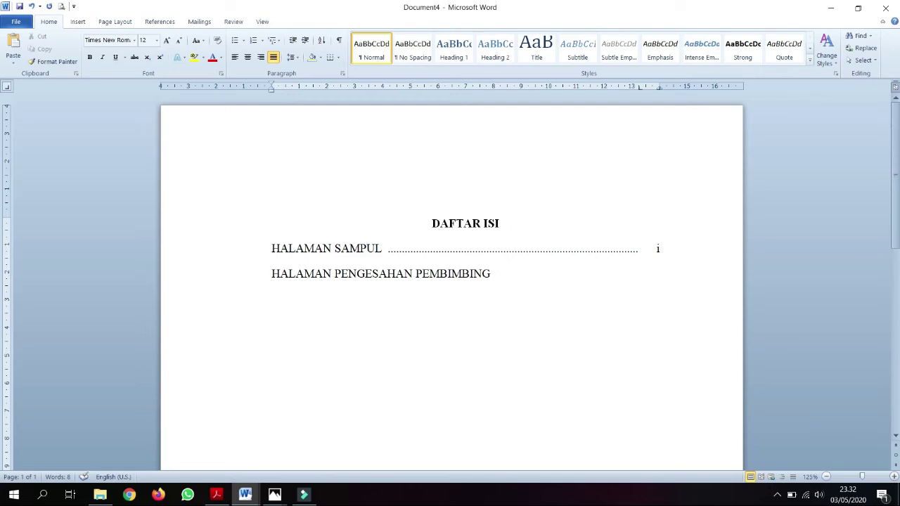
- Complete the HALAMAN PENGESAHAN PEMBIMBING entry with the dotted leader and the right-aligned page number ii
key("Tab")
type("I")
key("BackSpace")
key("BackSpace")
type("iii")
left_click(661, 89)
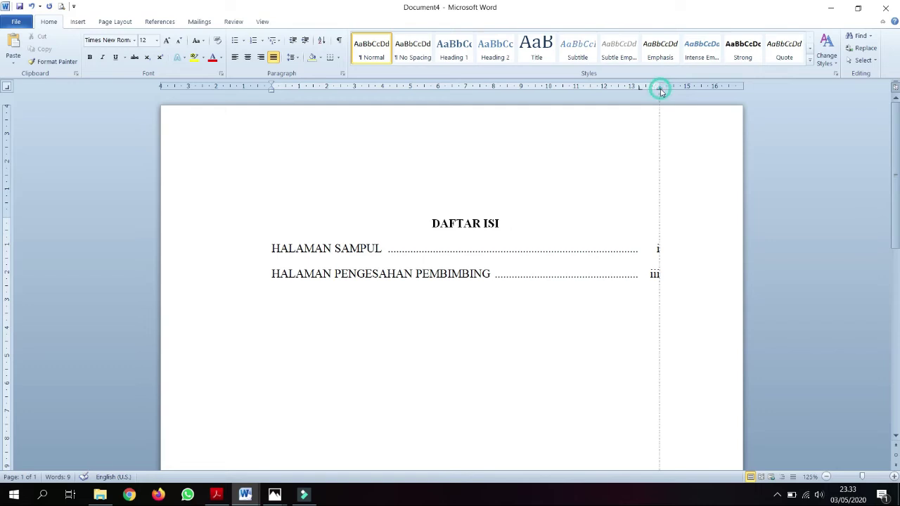
key("BackSpace")
- Add a third entry reading DAFTAR ISI with the dotted leader and the right-aligned page number iii
key("Return")
type("DAFTAS")
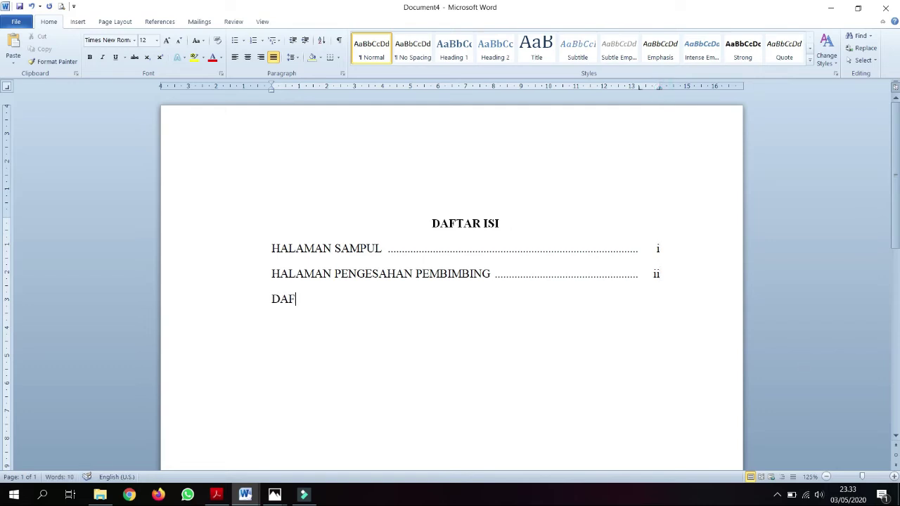
key("BackSpace")
key("BackSpace")
type("R ISI")
key("Tab")
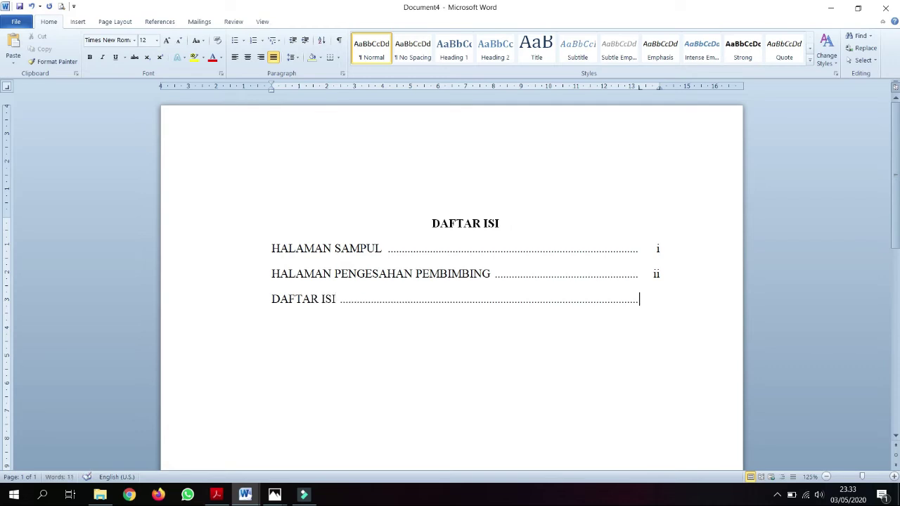
key("BackSpace")
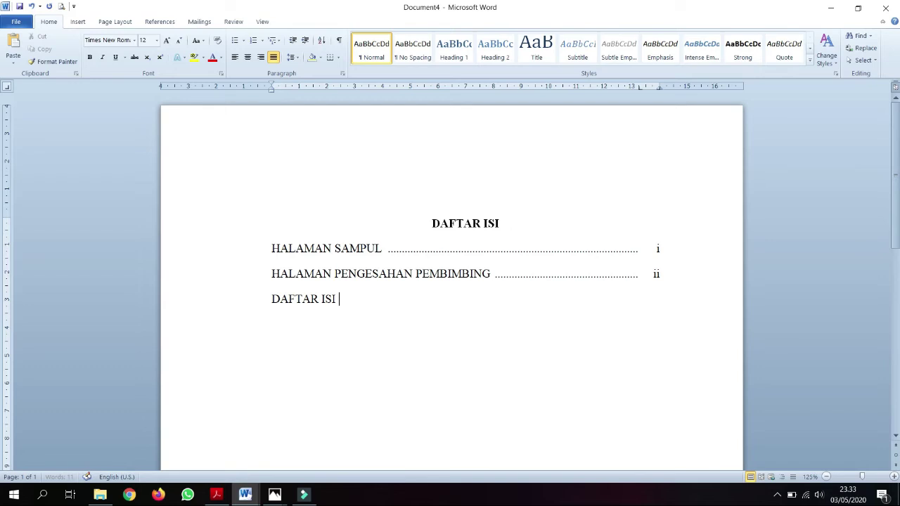
key("Tab")
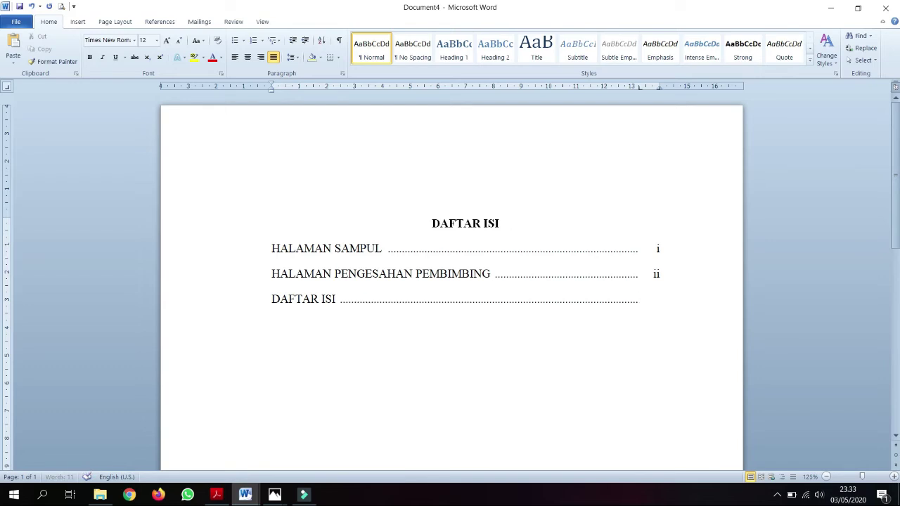
type("iii")
- Start a new entry reading BAB I on the next line, without a dotted leader after it
key("Return")
type("BAB")
key("Tab")
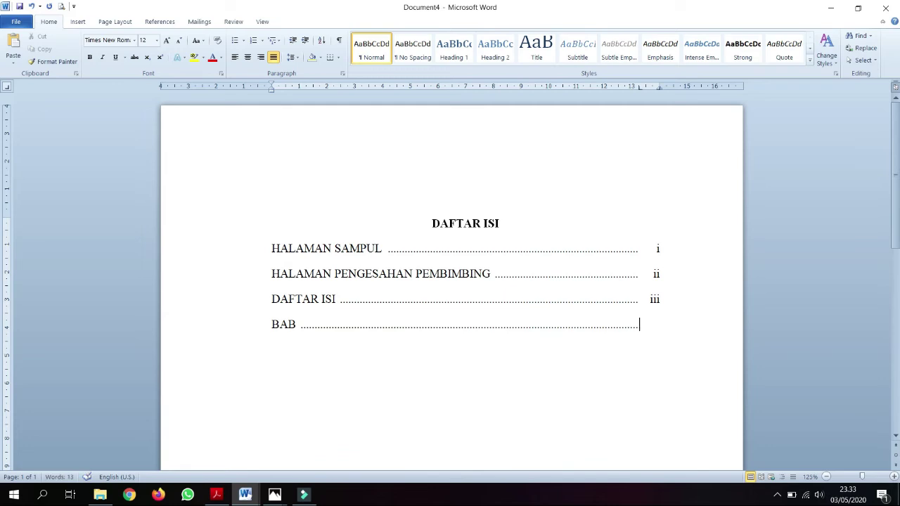
key("BackSpace")
type("I")
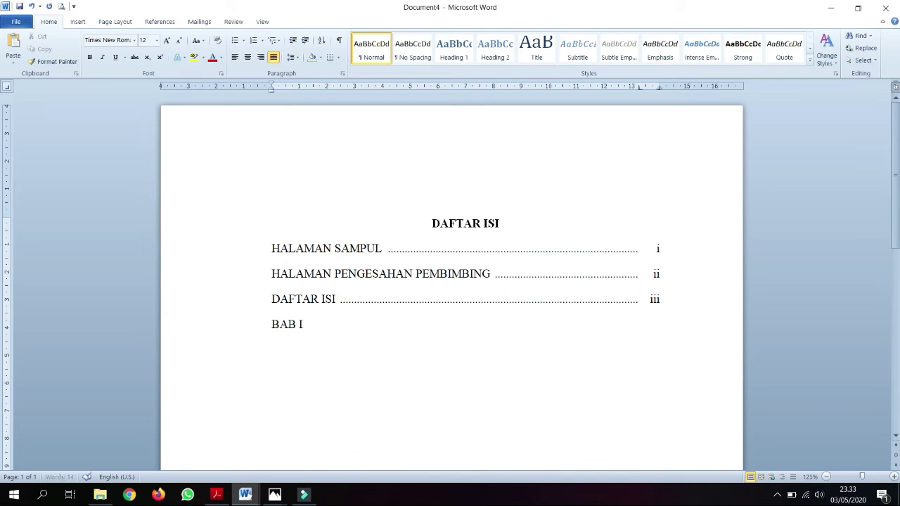
key("Tab")
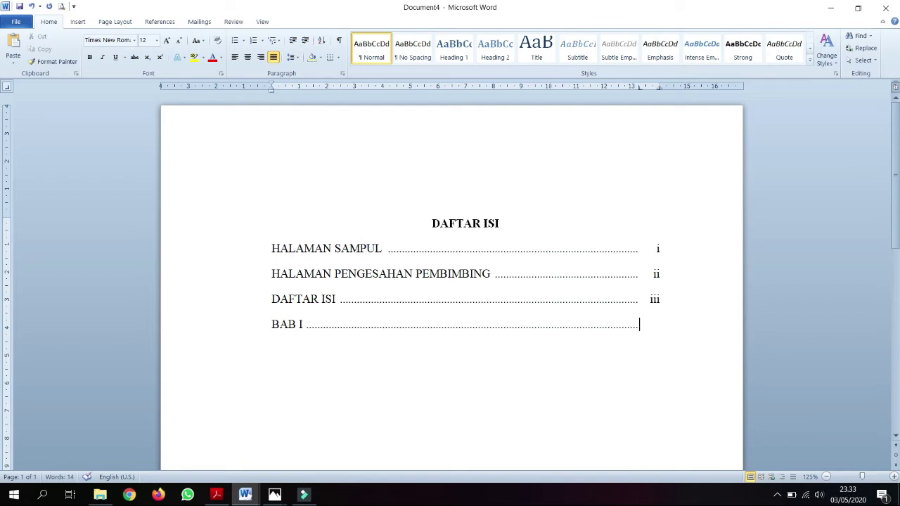
key("BackSpace")
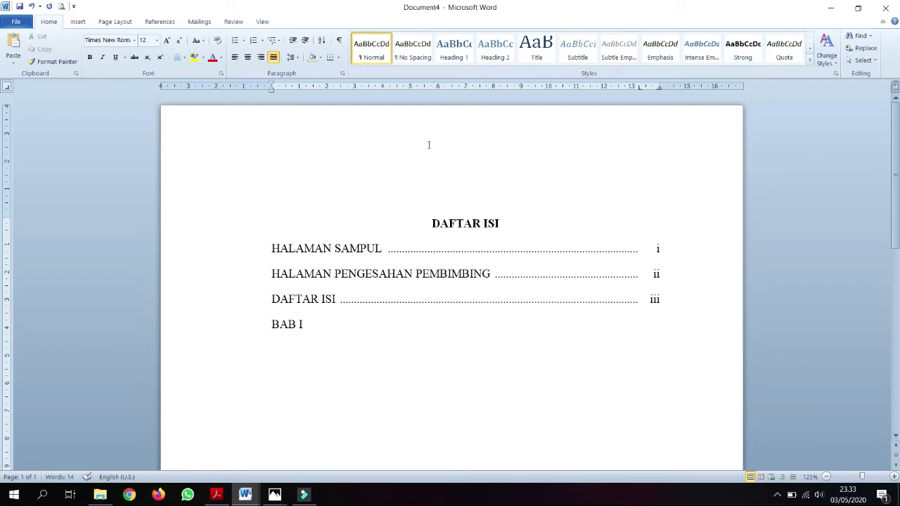
- Add a left-aligned tab stop at about 2.25 cm for the BAB I line
left_click(7, 89)
left_click(7, 89)
left_click(7, 88)
left_click(7, 88)
left_click(7, 89)
left_click_drag(342, 91, 338, 90)
left_click_drag(338, 90, 336, 90)
left_click_drag(338, 90, 336, 90)
- Complete the BAB I entry with the tab-aligned title PENDAHULUAN, the dotted leader and page number 1
key("Tab")
type("PENDAHULUAN")
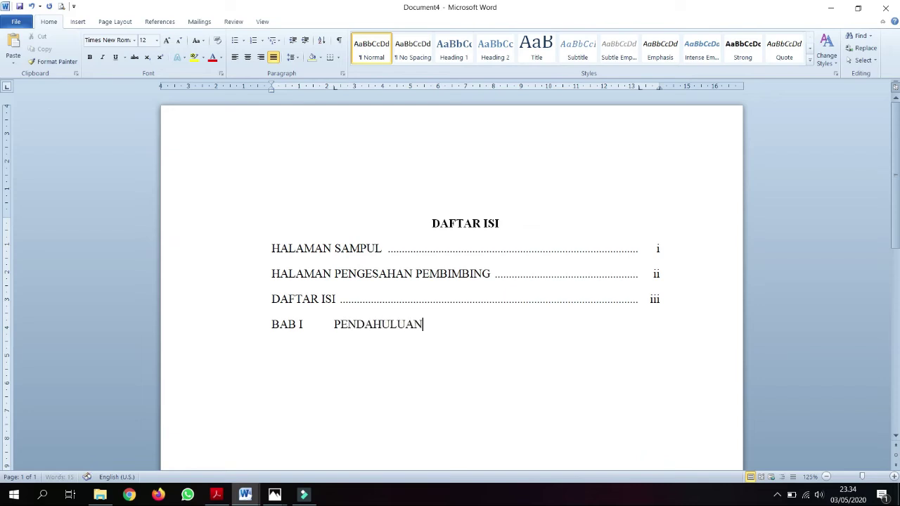
key("Tab")
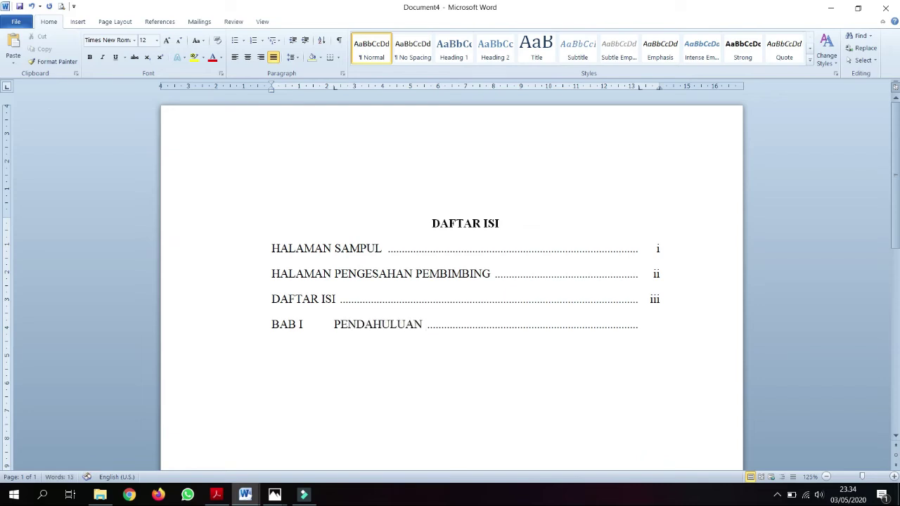
type("1")
- Add the indented sub-entry A. Latar Belakang under PENDAHULUAN with the dotted leader and page number 2
key("Return")
key("Tab")
type("A.")
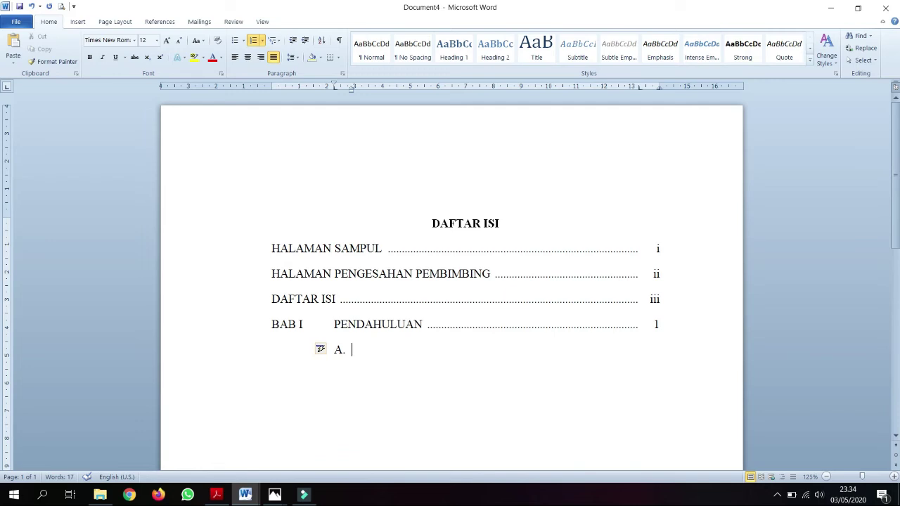
type("Latar Belakang")
key("Tab")
key("Tab")
type("2")
- Start list item B and apply double line spacing to it and the Latar Belakang line
key("Return")
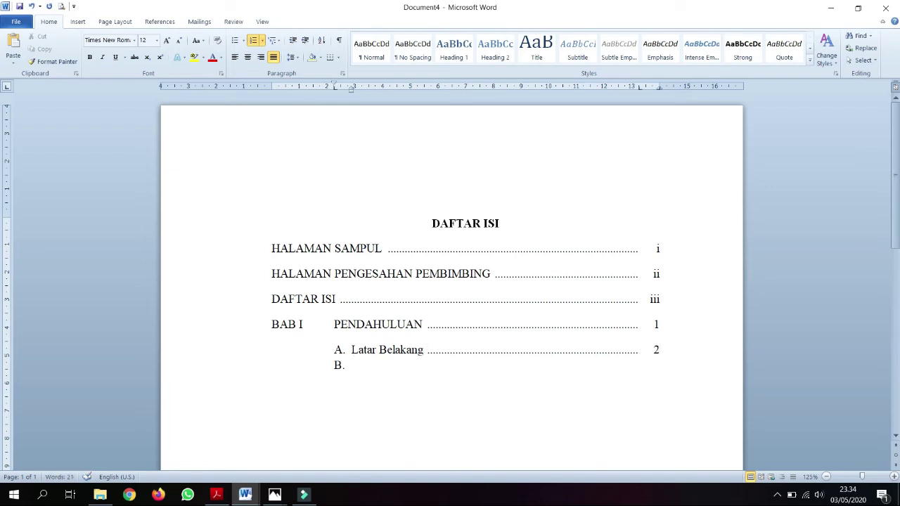
key("shift+Up")
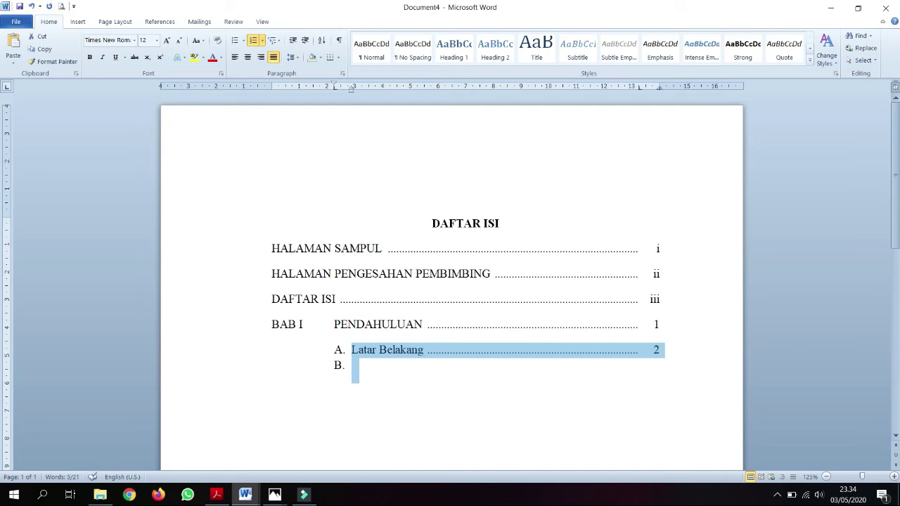
key("ctrl+2")
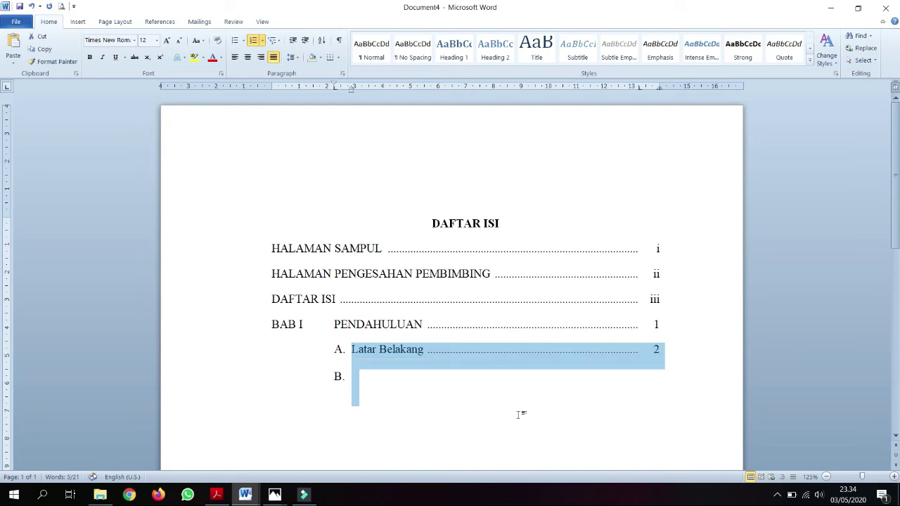
left_click(518, 415)
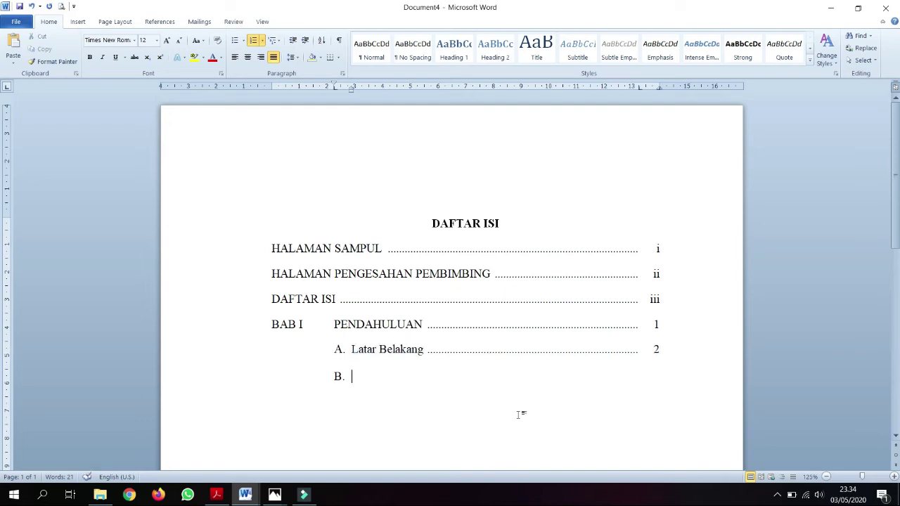
- Fill in sub-entry B as Rumusan Masalah with the dotted leader and page number 3
type("Rumusan Ma")
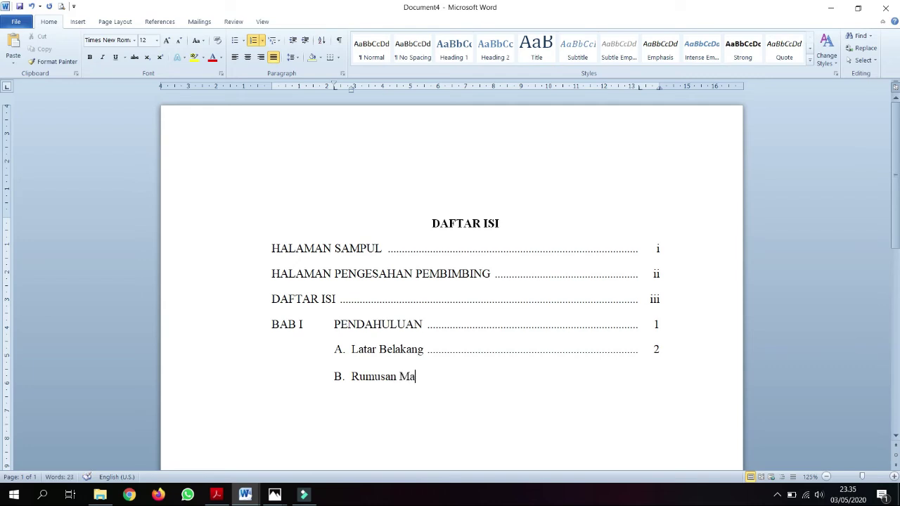
type("salah")
key("Tab")
type("2")
key("BackSpace")
type("3")
- Add sub-entry C reading Tujuan dan Kegunaan Penelitian with the dotted leader and page number 4
key("Return")
type("Tujuan dan")
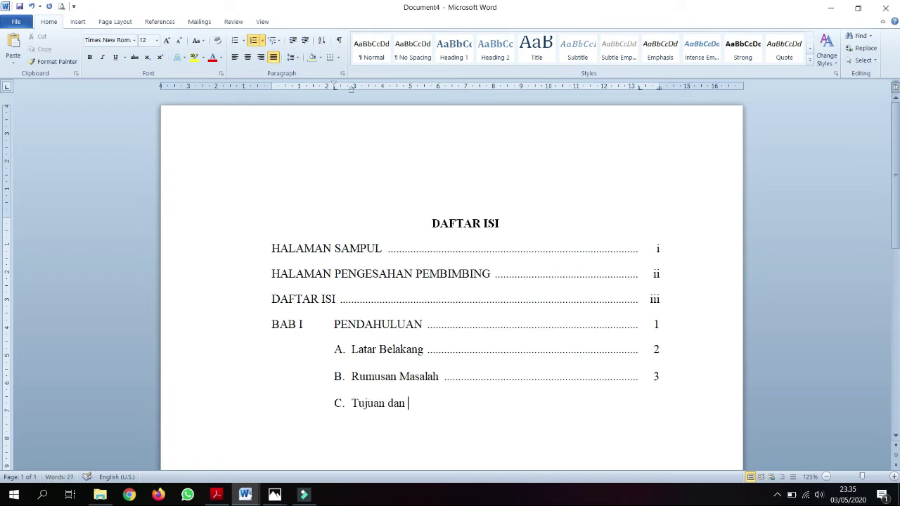
type(" Kegunaan Pe")
type("nelitioan")
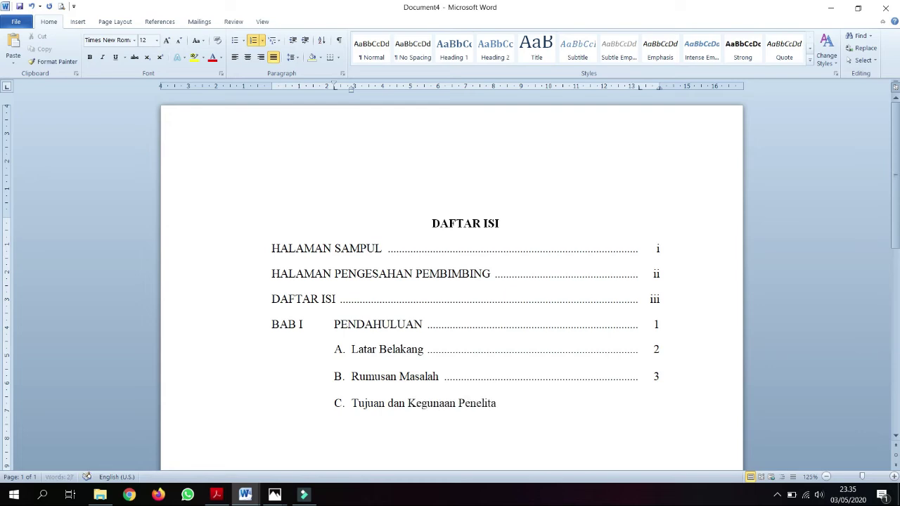
key("BackSpace")
key("BackSpace")
key("BackSpace")
type("an")
key("Tab")
type("4")
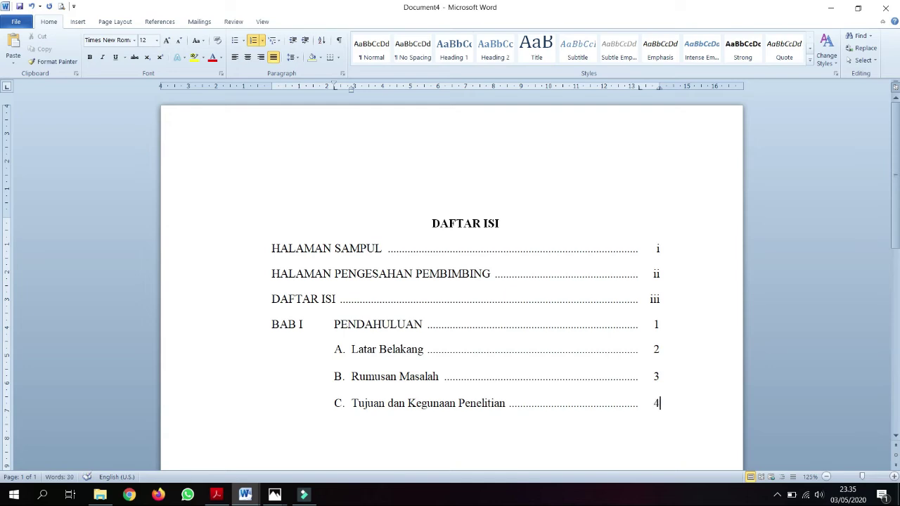
- Start a new line below the Tujuan dan Kegunaan Penelitian entry, keeping its page number 4
key("Return")
key("ctrl+z")
key("ctrl+z")
type("4")
key("Return")
key("BackSpace")
key("BackSpace")
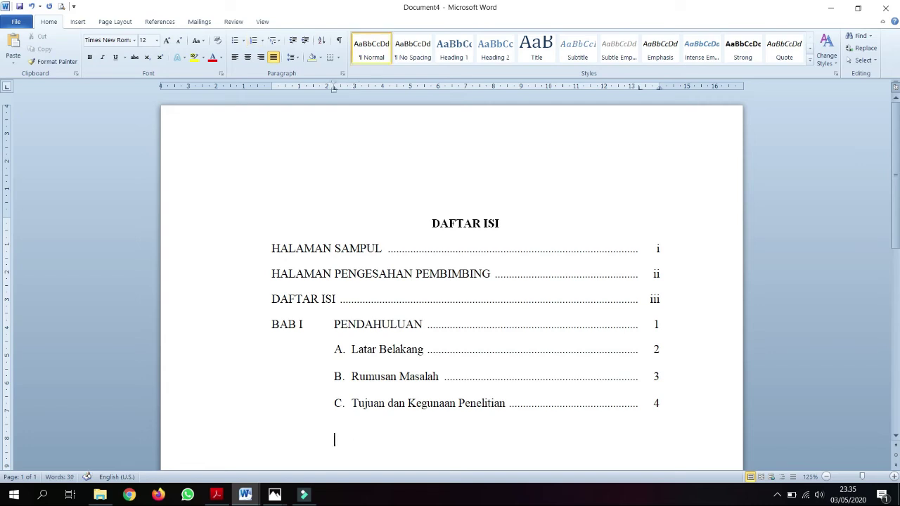
key("BackSpace")
type("B")
key("BackSpace")
type("BAB")
key("ctrl+z")
key("ctrl+z")
key("ctrl+z")
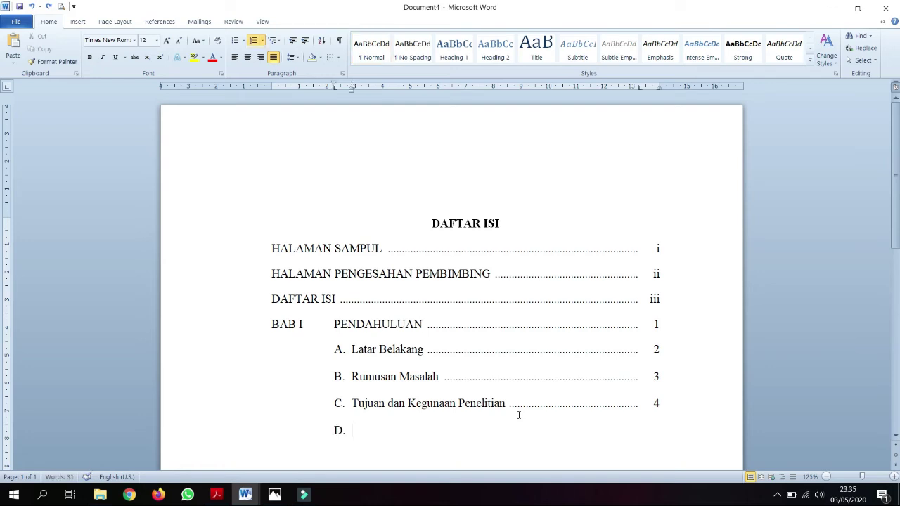
- Clear the new line's numbering and indent and enter BAB II, TINJAUAN PUSTAKA, the dotted leader and page number 5
key("BackSpace")
key("BackSpace")
key("BackSpace")
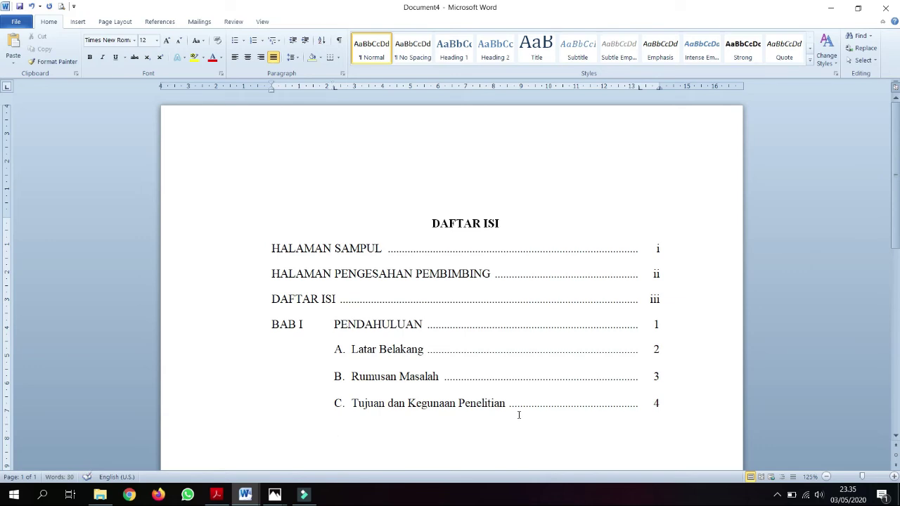
type("BAB II")
key("Tab")
type("TINJAUAN PU")
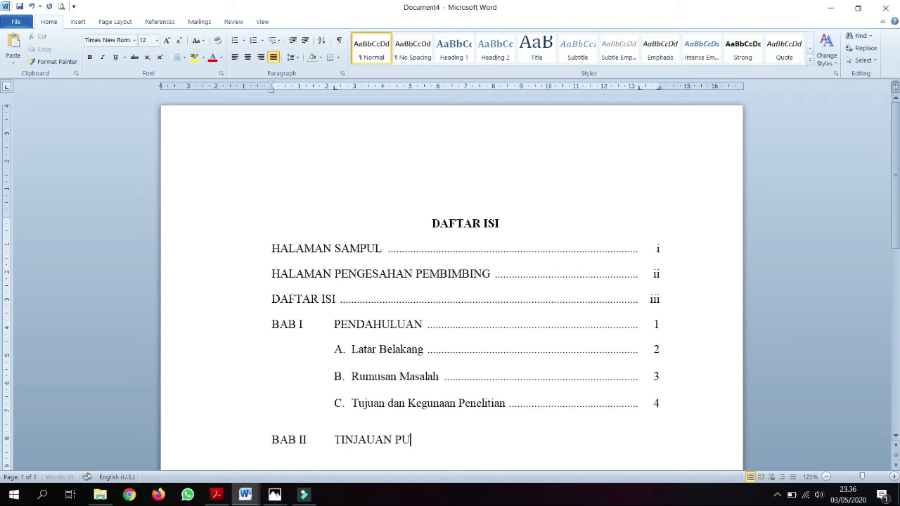
type("STAKA")
key("Tab")
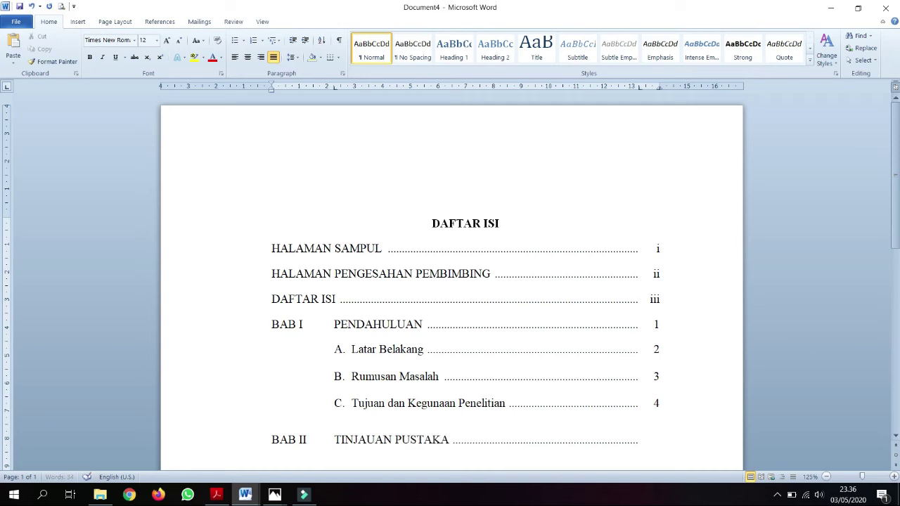
type("5")
- Add the indented sub-entry A. Pengertian Akuntansi under TINJAUAN PUSTAKA with the dotted leader and page number 5
key("Return")
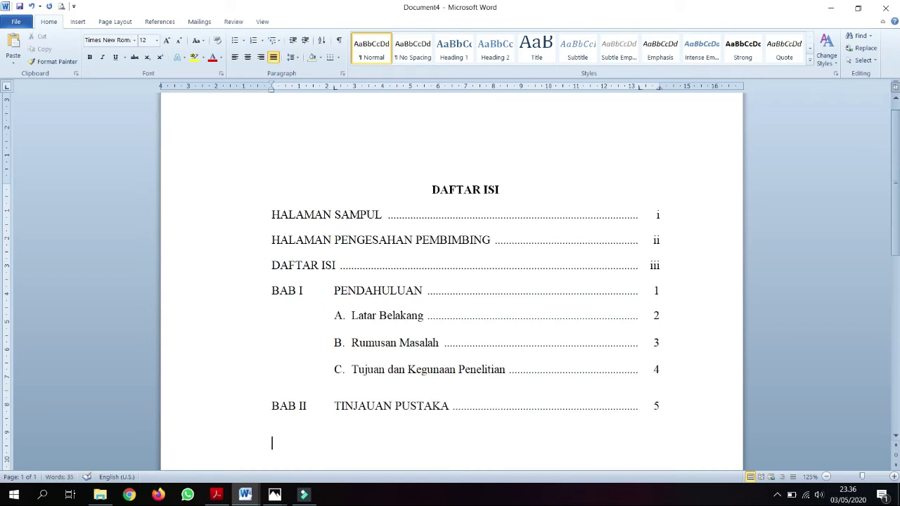
type("A. PENG")
key("BackSpace")
key("BackSpace")
key("BackSpace")
type("engertian Akuntansi")
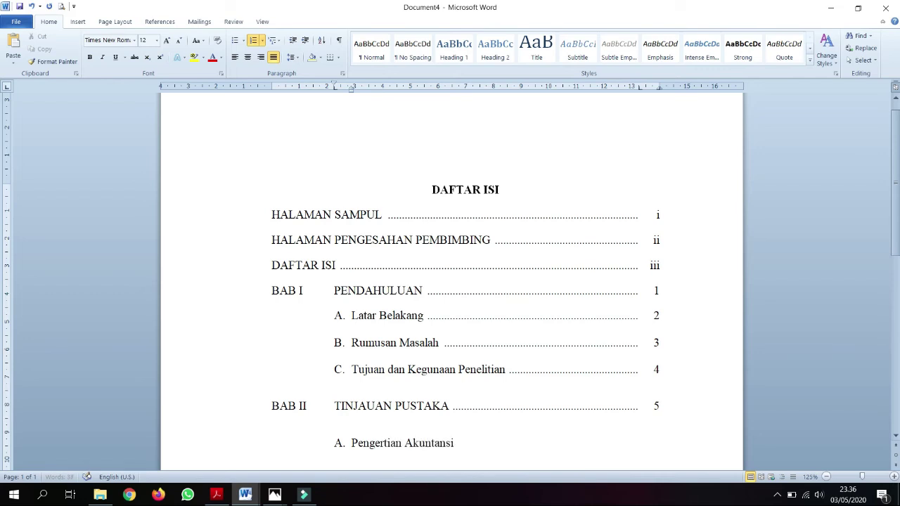
key("Tab")
key("Tab")
type("5")
- Add sub-entry B reading Pengertian Pajak Penghasilan with the dotted leader and page number 6
key("Return")
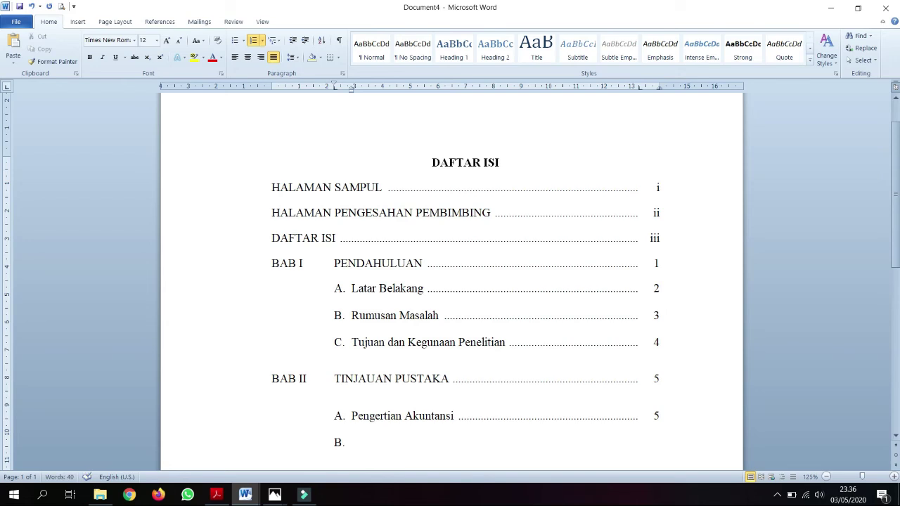
type("Pengertian P")
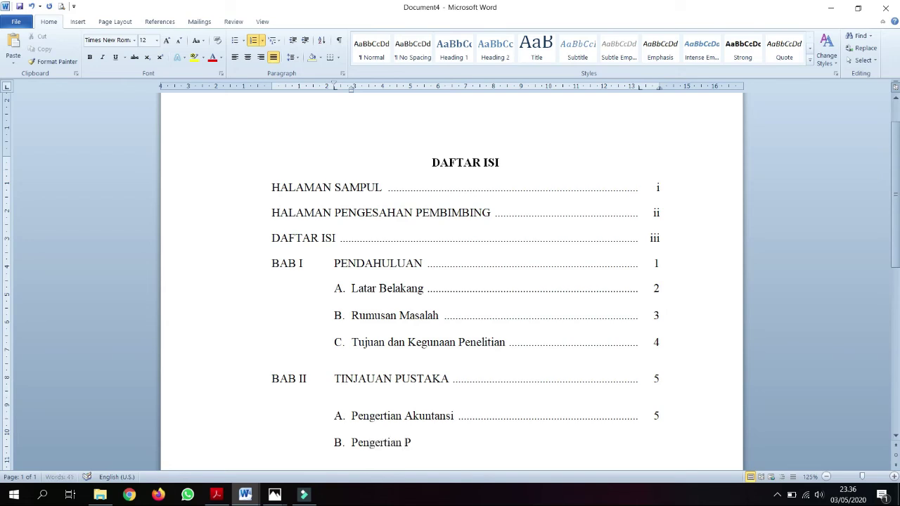
type("ajak Penghasilan")
key("Tab")
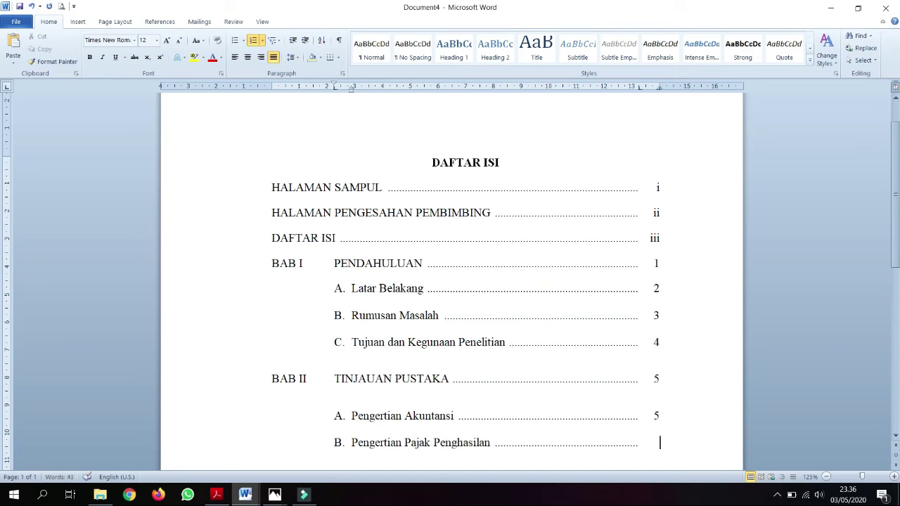
type("6")
- Add sub-entry C reading Pengertian Laporan Keuangan with the dotted leader and page number 9
key("Return")
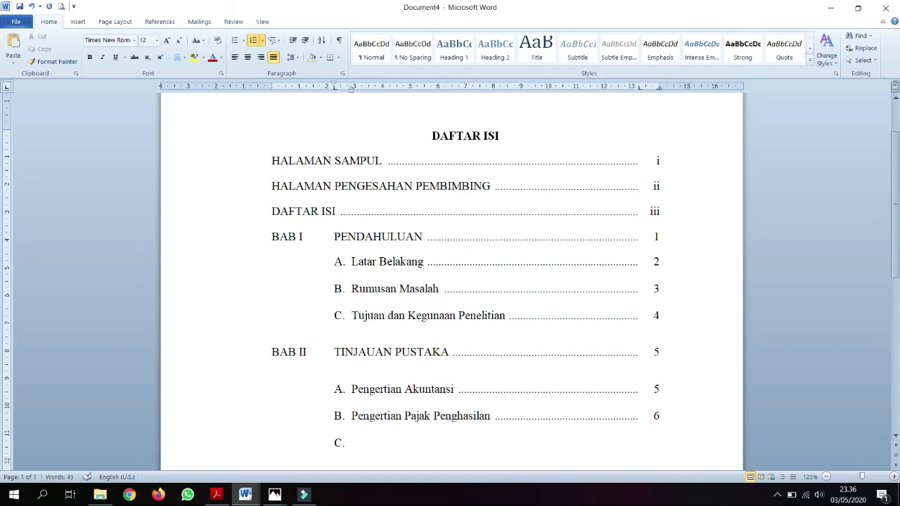
type("Pengertian Laporan")
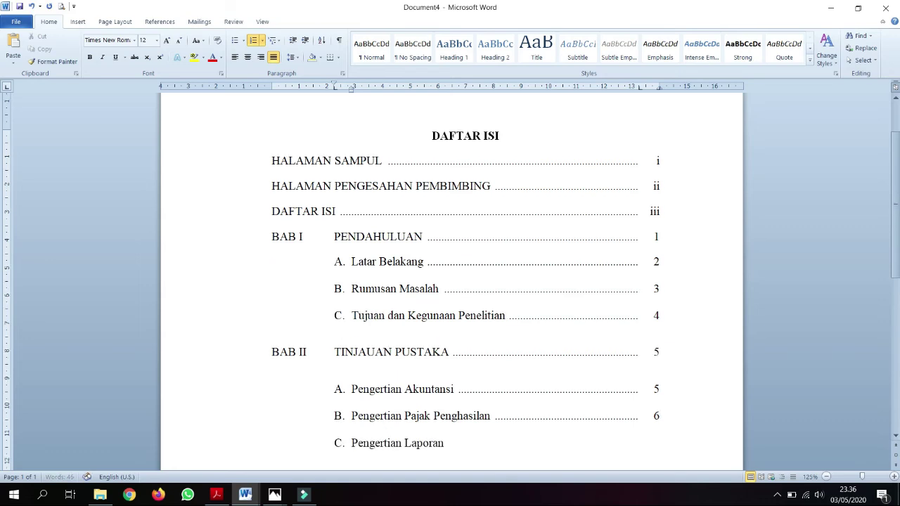
type(" Keuangan")
key("Tab")
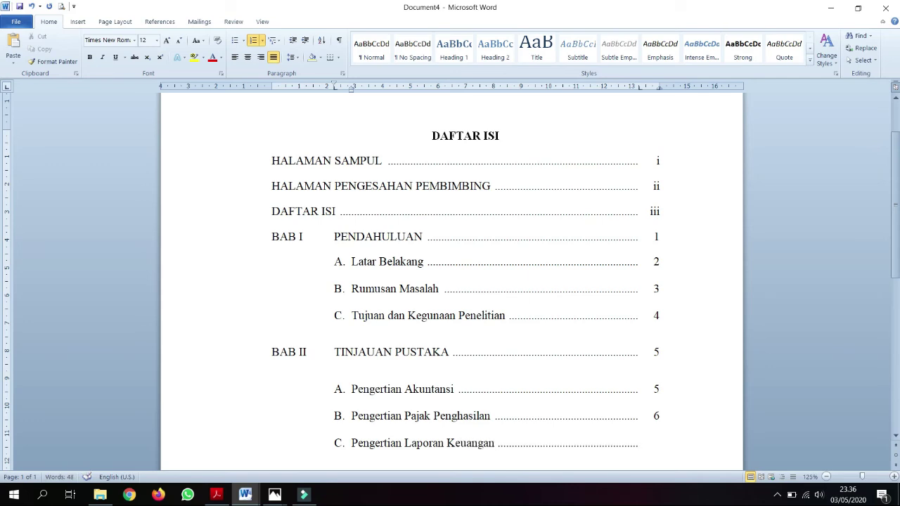
type("9")
- Add sub-entry D reading Jenis-Jenis Pajak with the dotted leader and page number 10
key("Return")
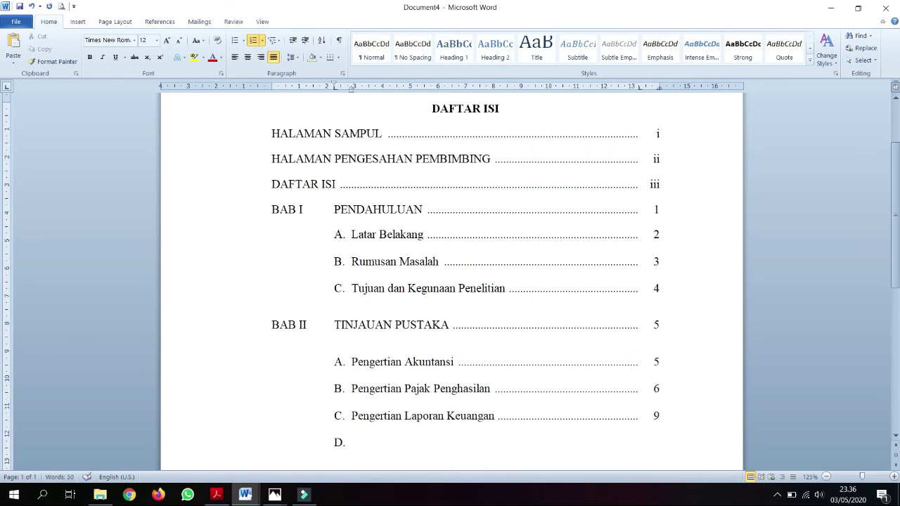
type("Jenis-Jenis Pajak")
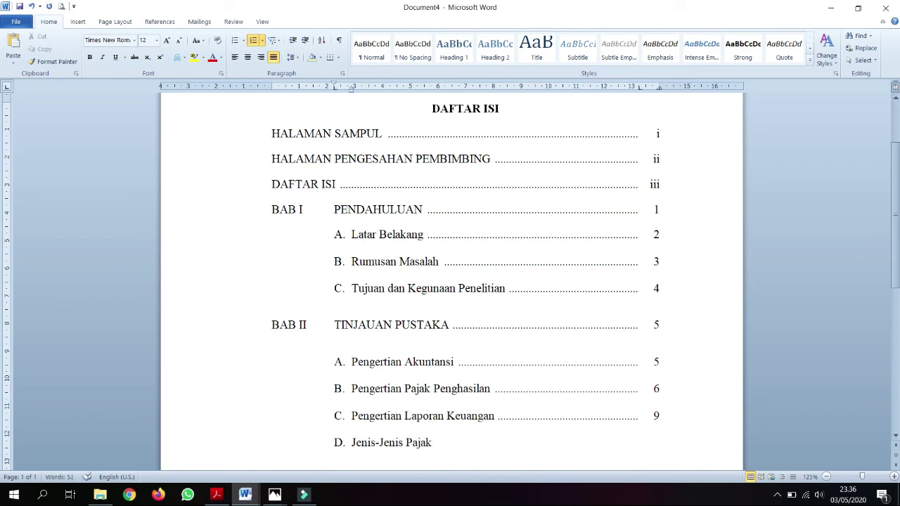
key("Tab")
type("10")
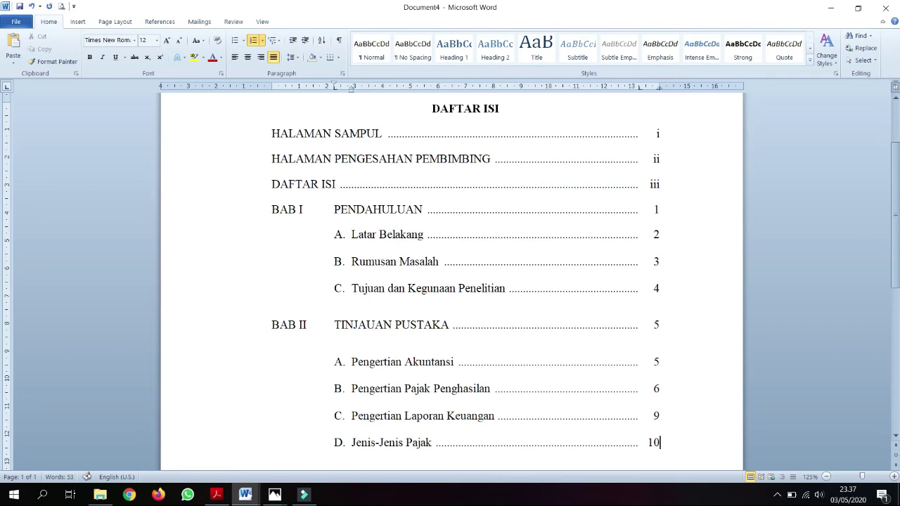
- Add numbered sub-item 1 reading Pajak Daerah, indented under Jenis-Jenis Pajak, with the dotted leader and page number 11
key("Return")
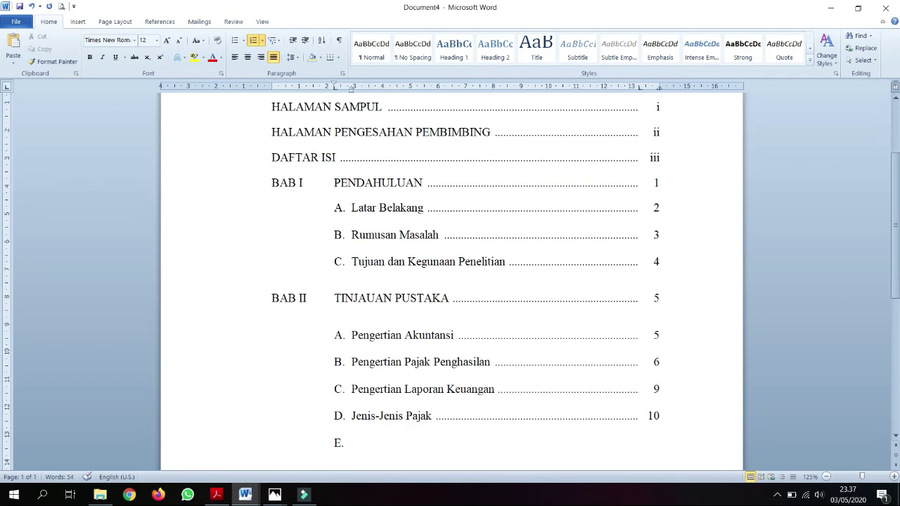
key("BackSpace")
key("ctrl+z")
key("BackSpace")
type("1. Pajak Daerah")
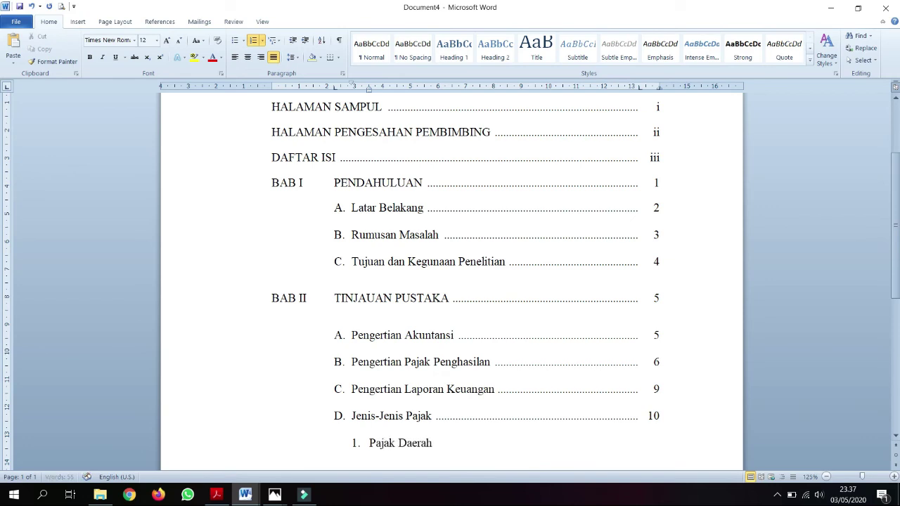
key("Tab")
type("11")
- Add numbered sub-item 2 reading Pajak Pusat with the dotted leader and page number 12
key("Return")
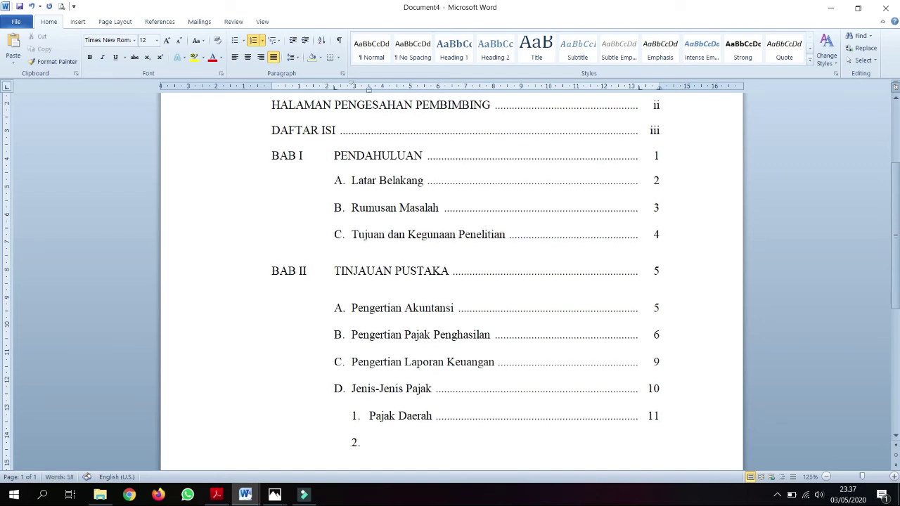
type("Pajak Pusat")
key("Tab")
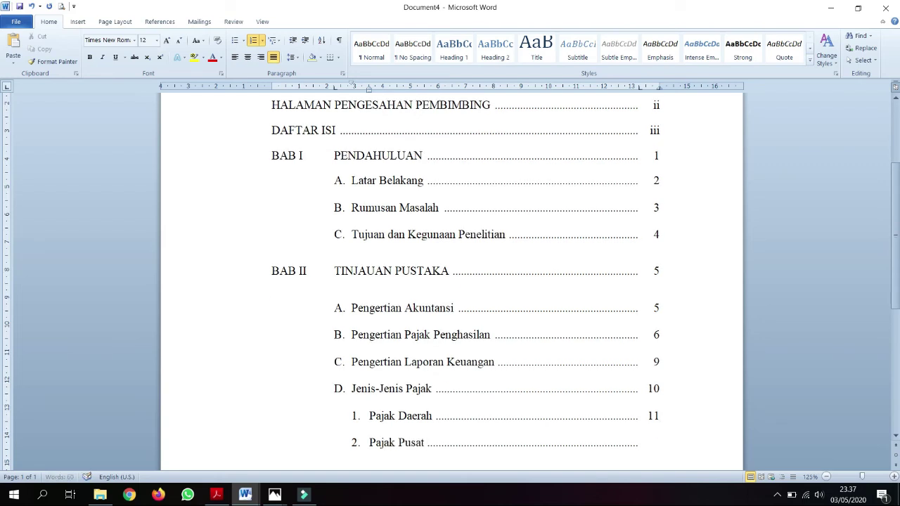
type("12")
- Add the unindented chapter line BAB III METODE PENELITIAN with the dotted leader and page number 15
key("Return")
key("BackSpace")
key("BackSpace")
key("BackSpace")
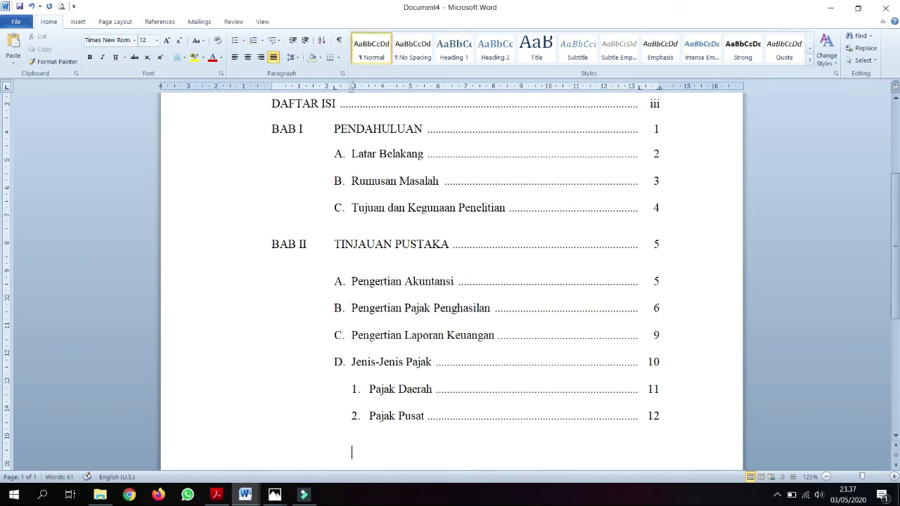
type("BAB III")
key("Tab")
type("MEO")
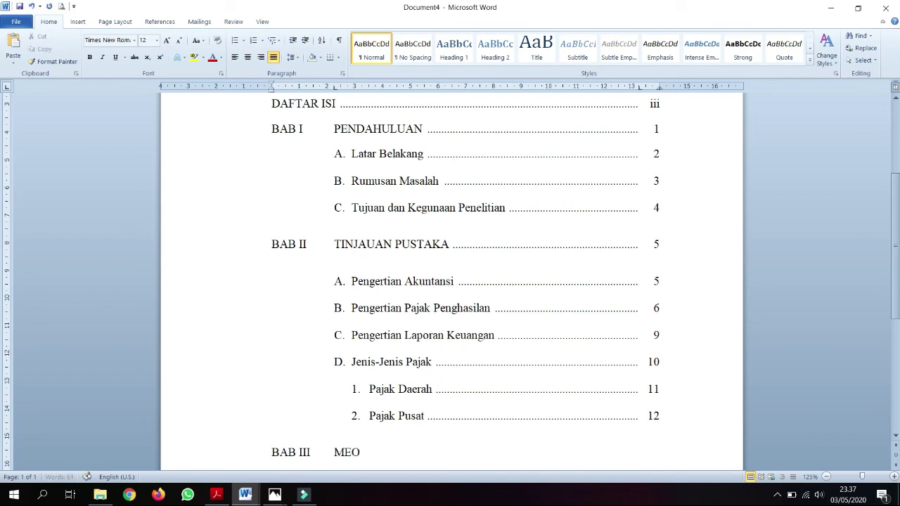
key("BackSpace")
type("TODE PENELOT")
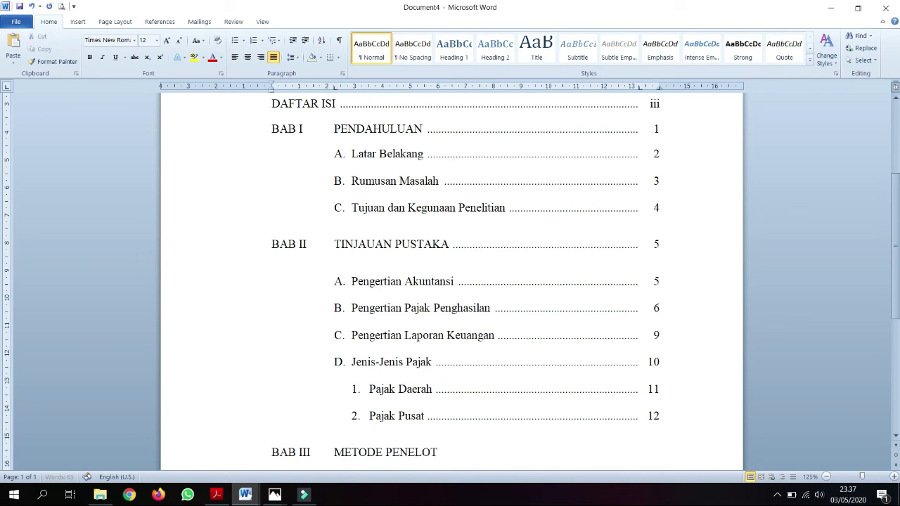
key("BackSpace")
key("BackSpace")
type("ITIAN")
key("Tab")
key("Tab")
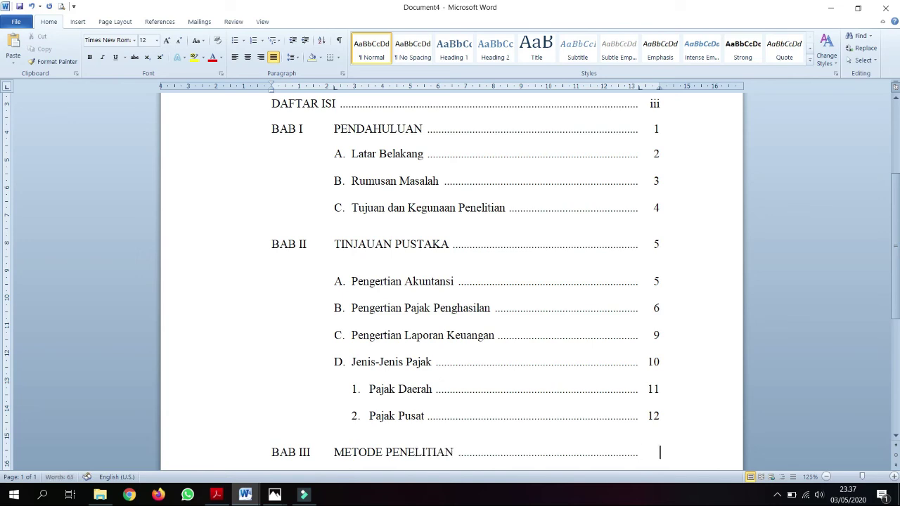
type("15")
- Add the indented sub-entry A. Daerah dan Waktu Penelitian under METODE PENELITIAN with the dotted leader and page number 15
key("Return")
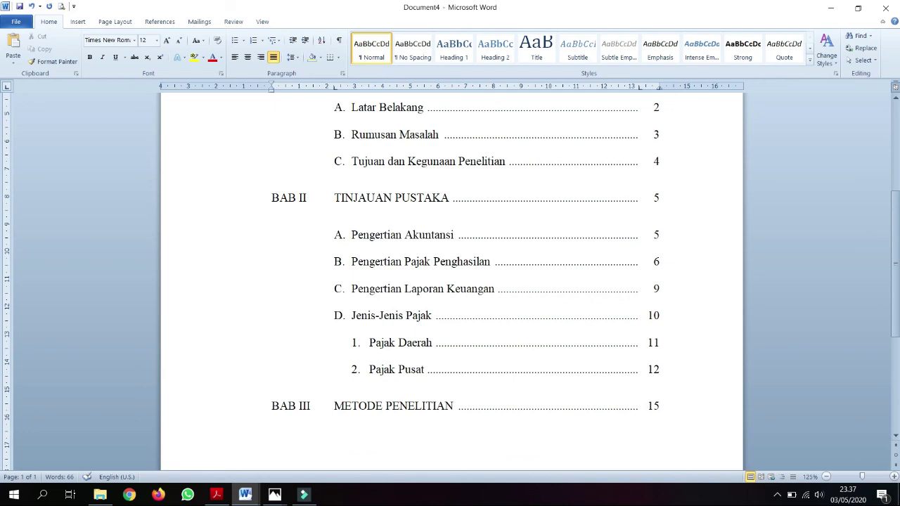
type("A. SU")
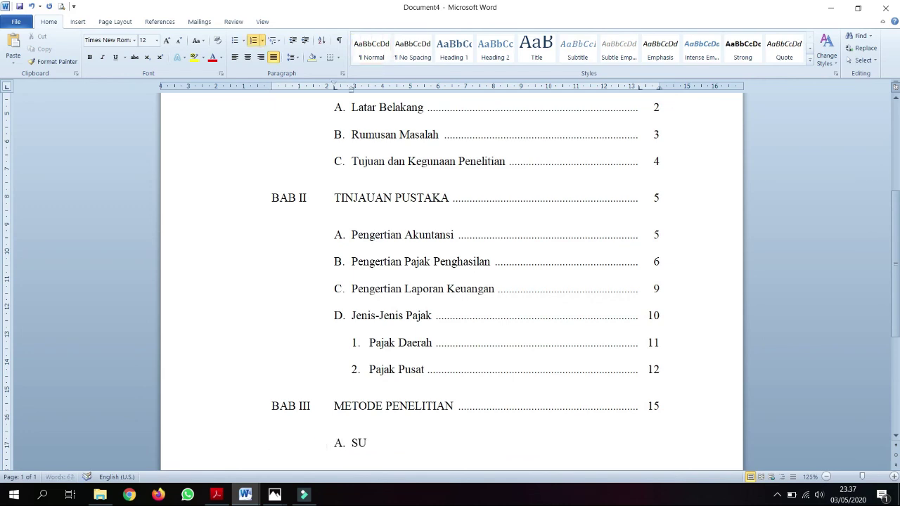
key("BackSpace")
key("BackSpace")
type("E")
key("BackSpace")
type("dAERAH dan Wakti")
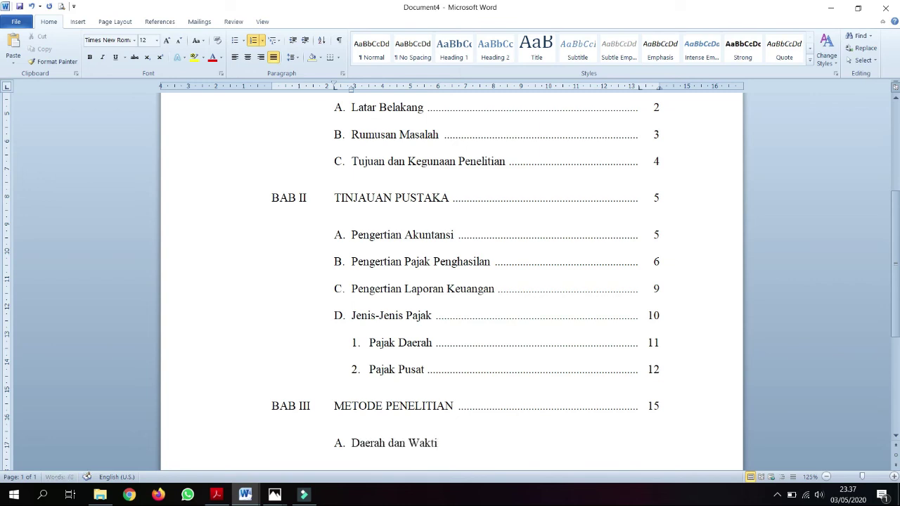
key("BackSpace")
type("u Penelitian")
key("Tab")
type("15")
- Add sub-entry B reading Metode Pengumpulan Data with the dotted leader and page number 17
key("Return")
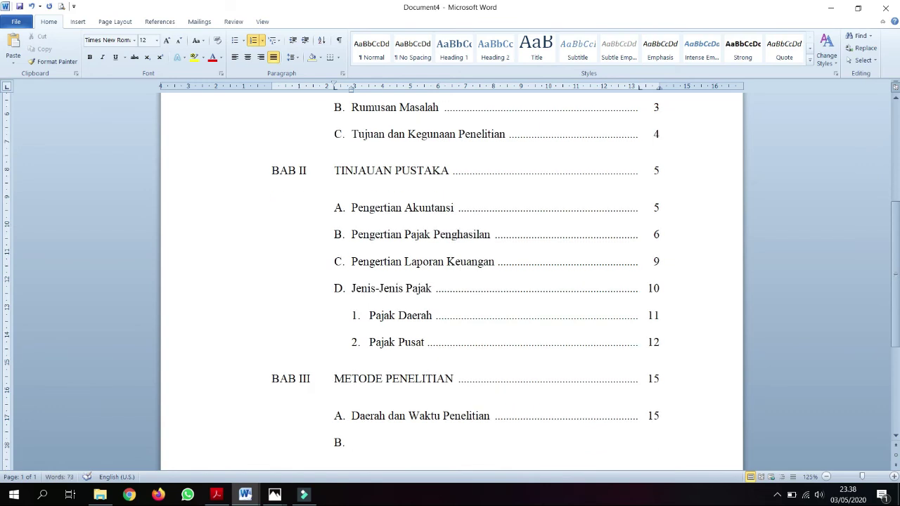
type("Metode Penge")
key("BackSpace")
key("BackSpace")
type("hu")
key("BackSpace")
key("BackSpace")
type("h")
key("BackSpace")
type("gump")
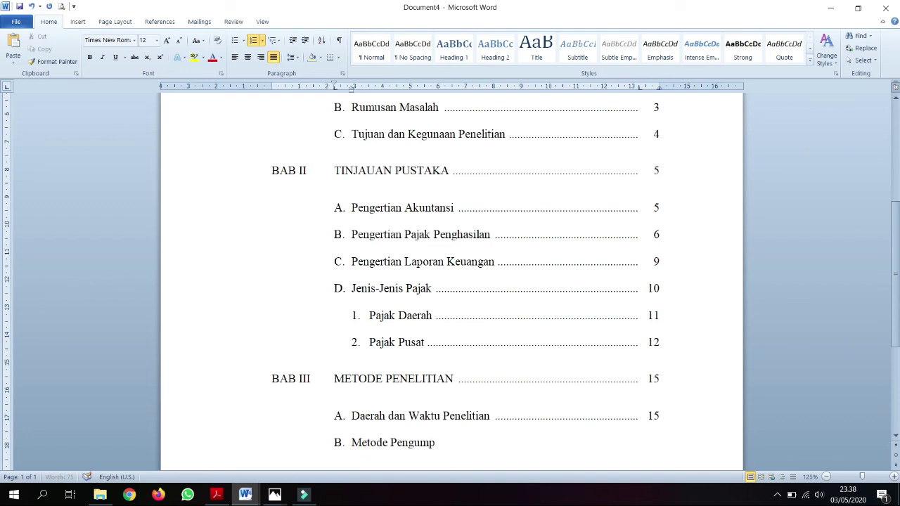
type("ulan Data")
key("Tab")
type("17")
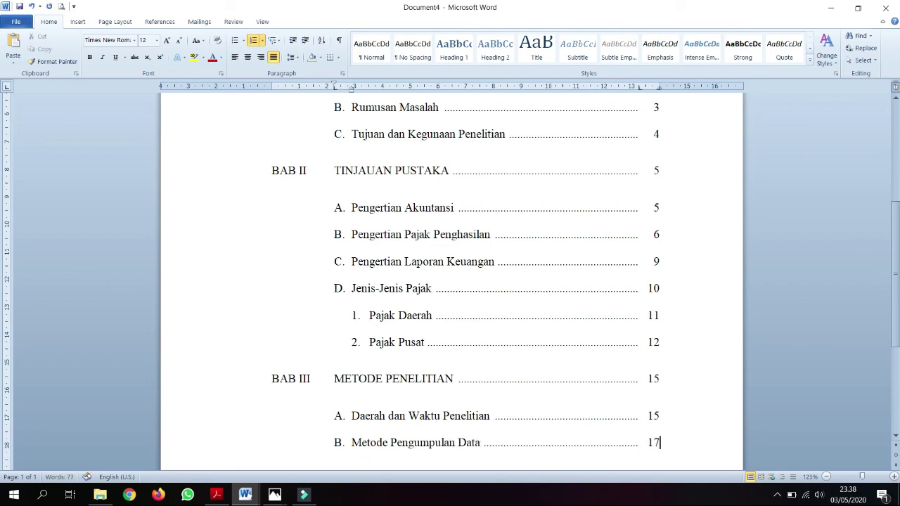
- Add the unnumbered, unindented entry DAFTAR PUSTAKA with the dotted leader and page number 20
key("Return")
key("BackSpace")
key("BackSpace")
type("daf")
key("BackSpace")
key("BackSpace")
key("BackSpace")
type("DAFTAR PUSTAKA")
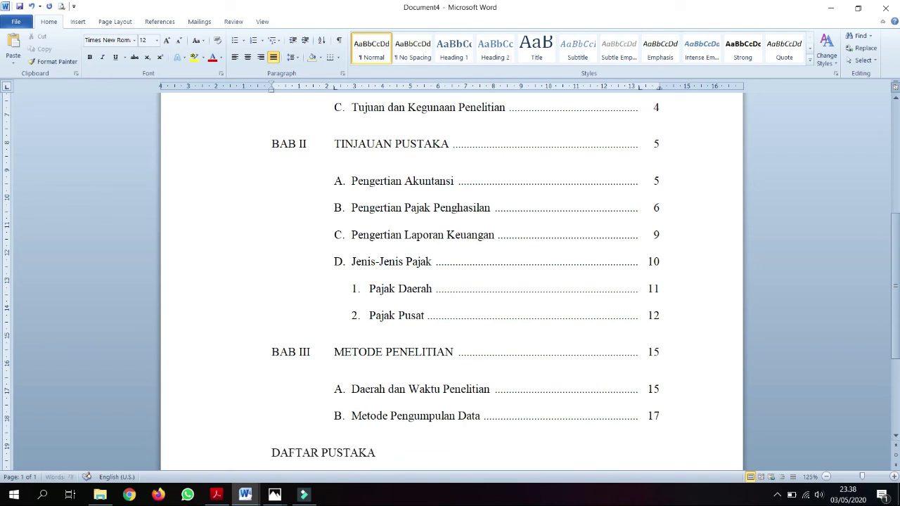
key("Tab")
type("20")
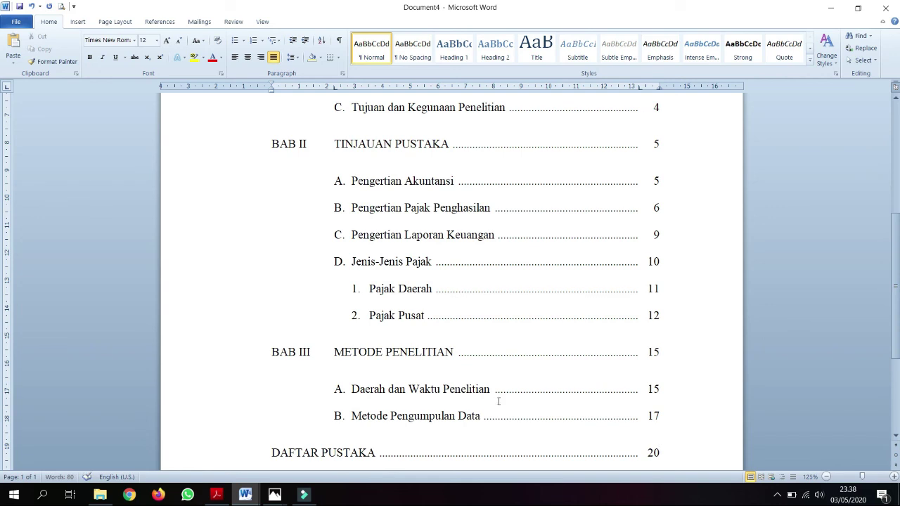
- Give the whole table of contents, including its title, double line spacing and remove the space after its paragraphs
scroll(487, 335, "down", 2, "ctrl")
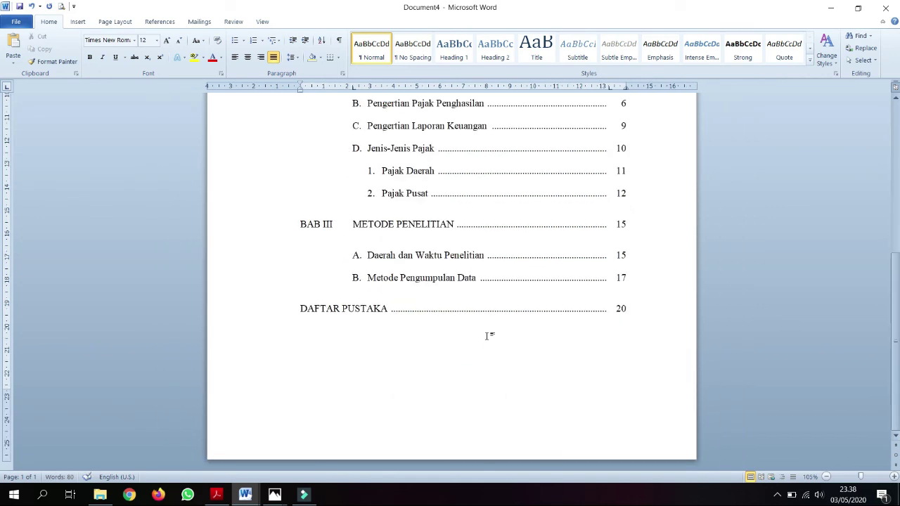
scroll(487, 337, "up", 5)
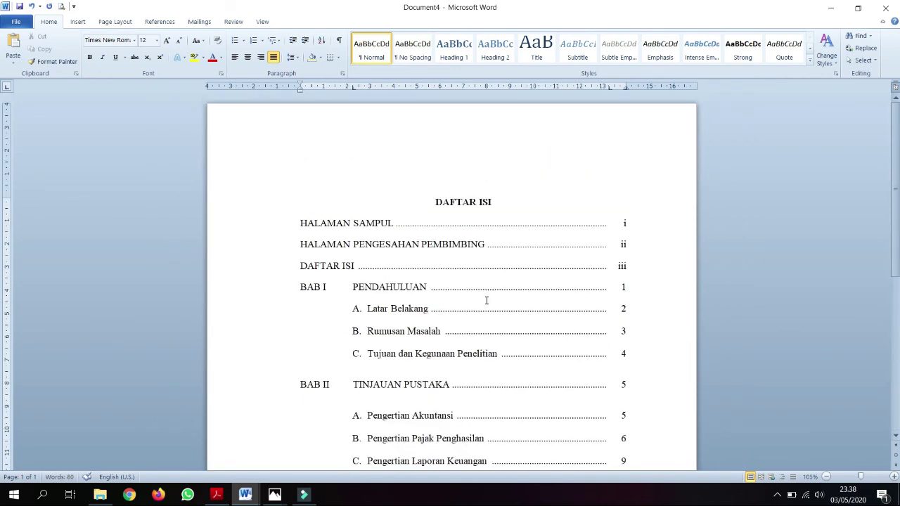
scroll(485, 300, "down", 2)
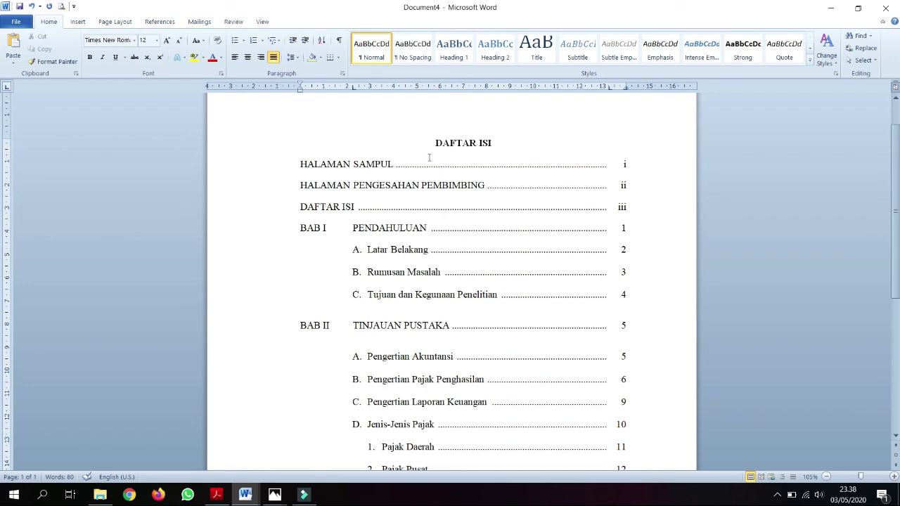
scroll(409, 247, "down", 2)
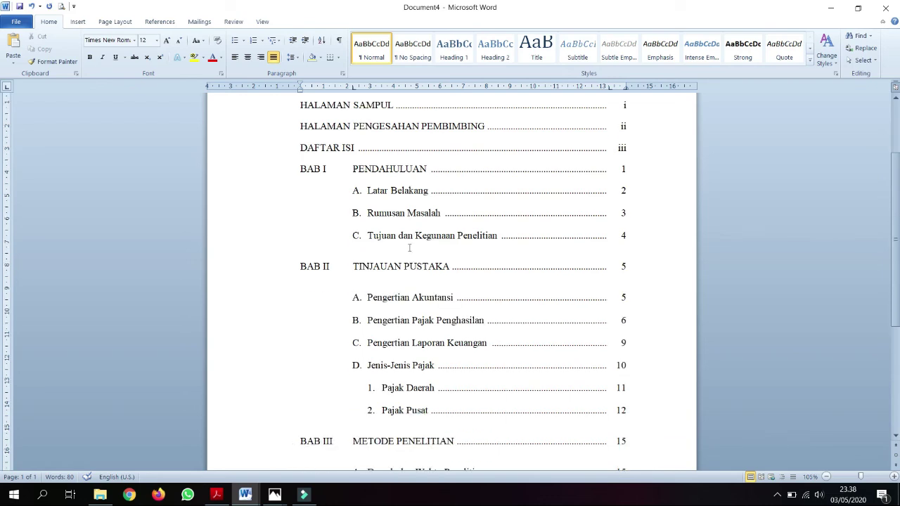
scroll(404, 246, "up", 2)
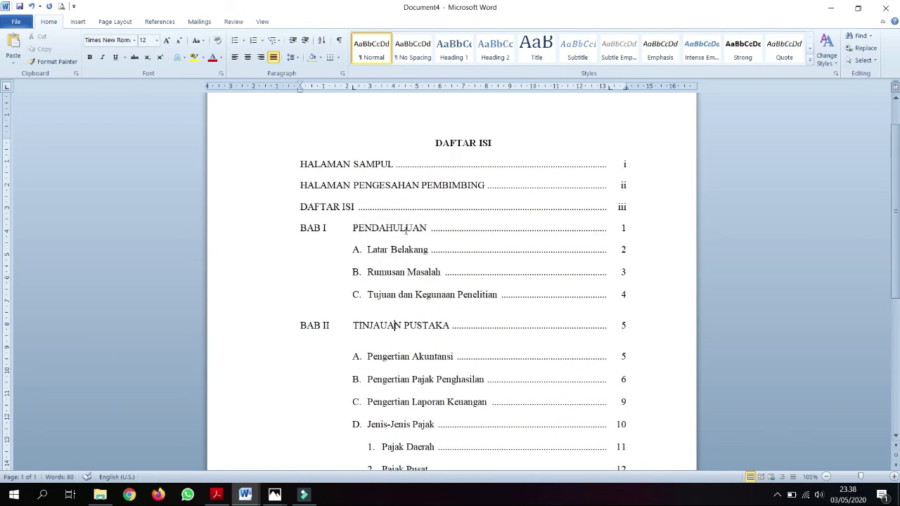
left_click_drag(434, 148, 580, 305)
scroll(579, 306, "up", 3)
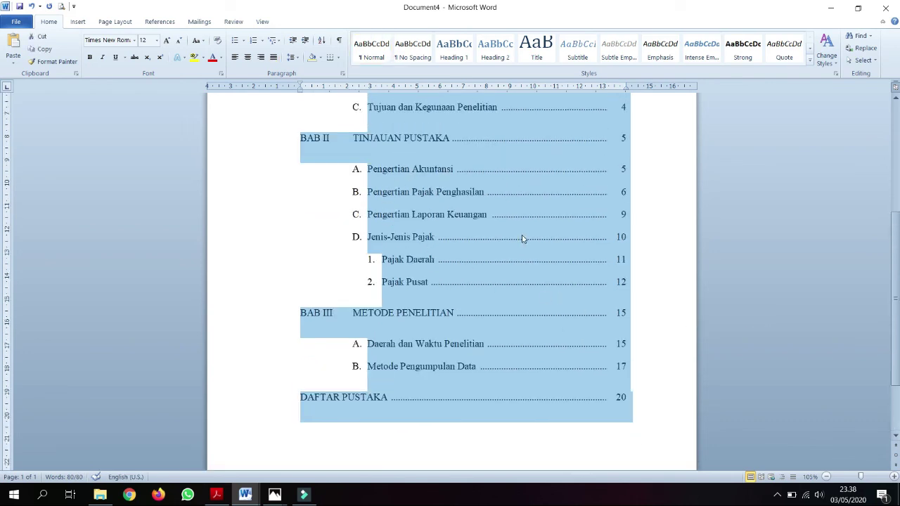
scroll(520, 238, "up", 1)
scroll(507, 234, "up", 6)
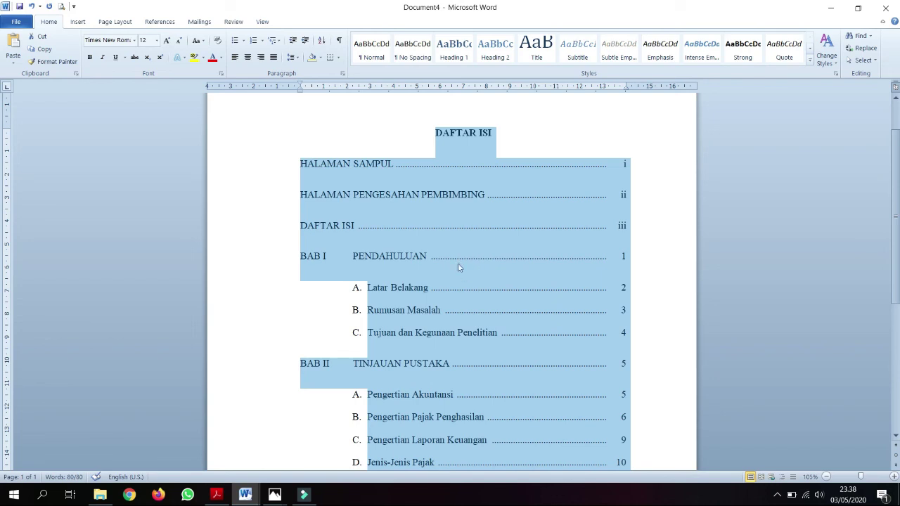
right_click(419, 210)
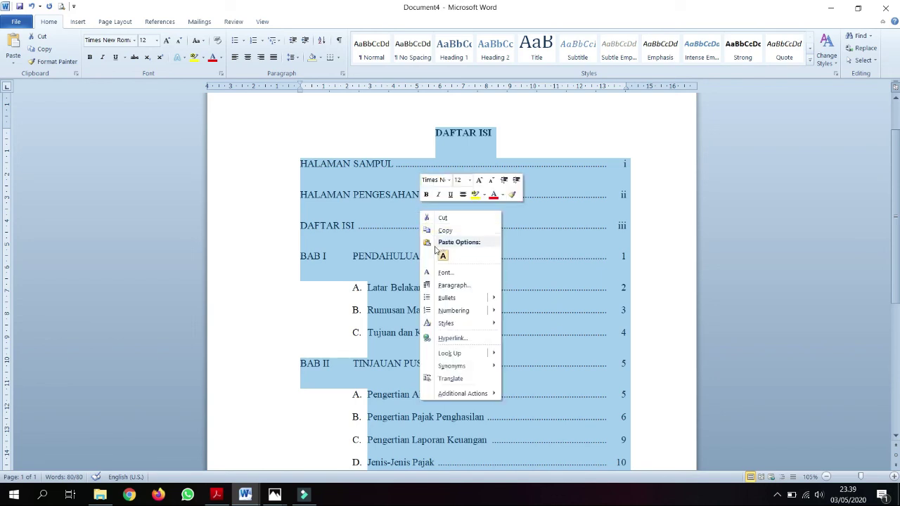
left_click(449, 285)
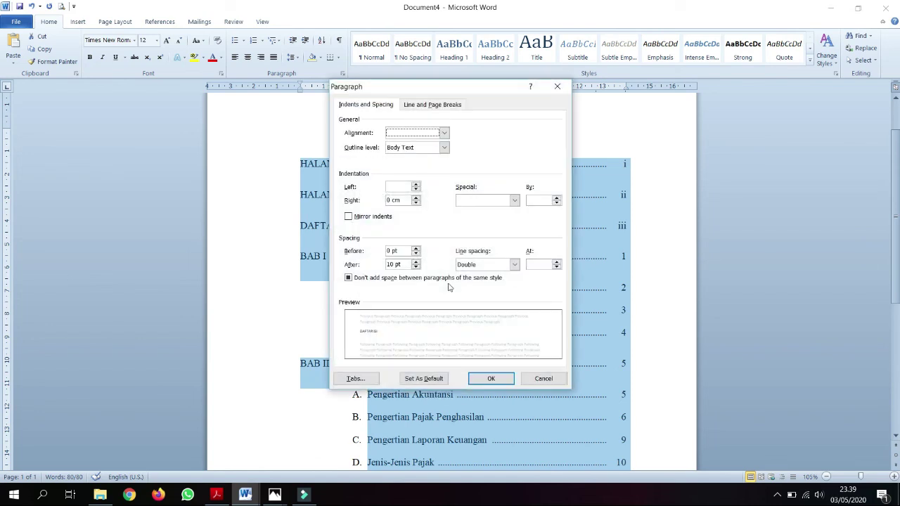
left_click(416, 268)
left_click(416, 267)
left_click(490, 379)
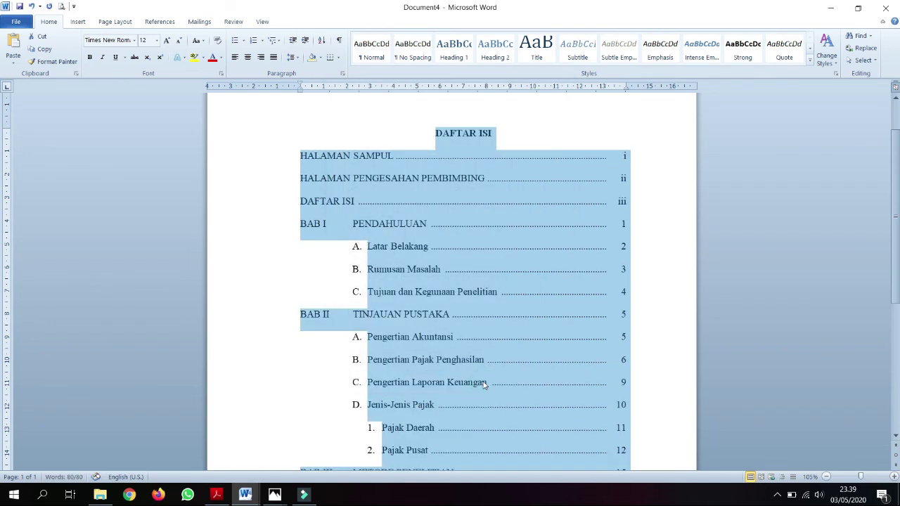
- Add extra space between the DAFTAR ISI title and the HALAMAN SAMPUL entry
left_click(494, 263)
scroll(494, 263, "down", 6)
scroll(495, 261, "up", 7)
left_click(530, 163)
key("Return")
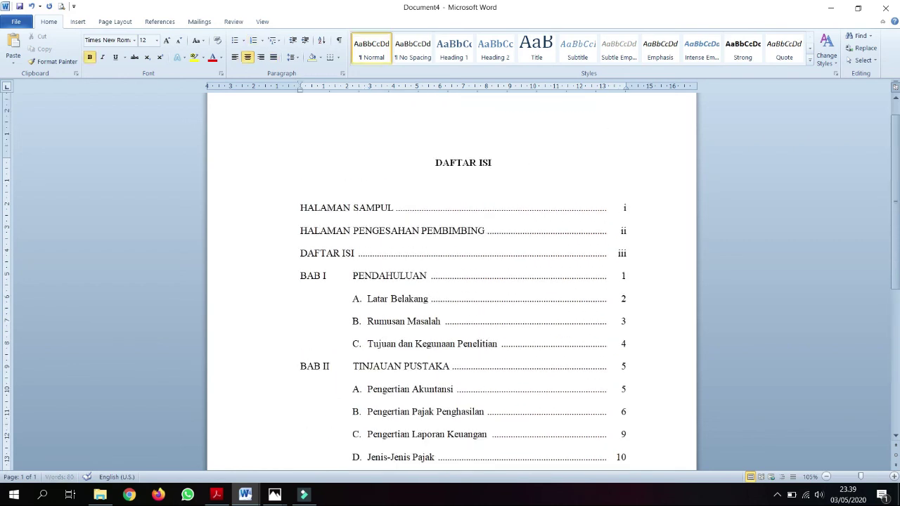
key("BackSpace")
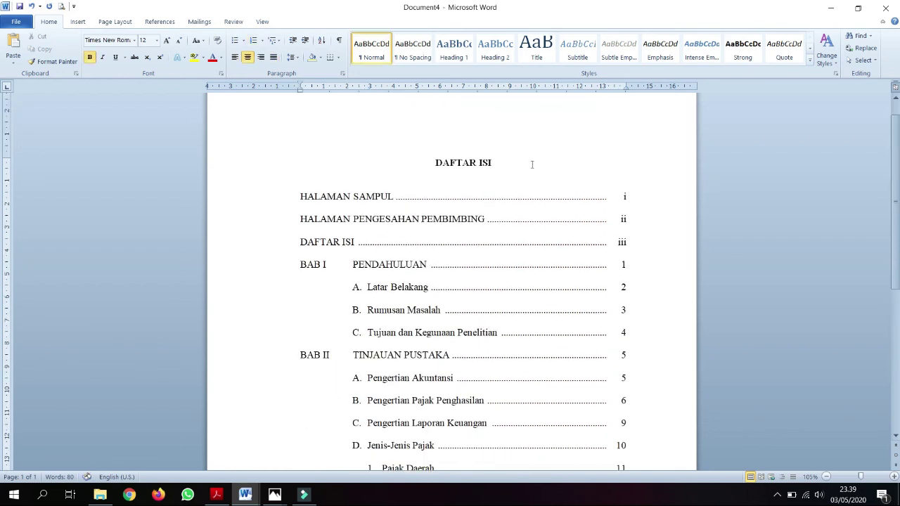
- Make the BAB I PENDAHULUAN and BAB II TINJAUAN PUSTAKA lines bold
scroll(520, 176, "down", 1)
left_click(279, 217)
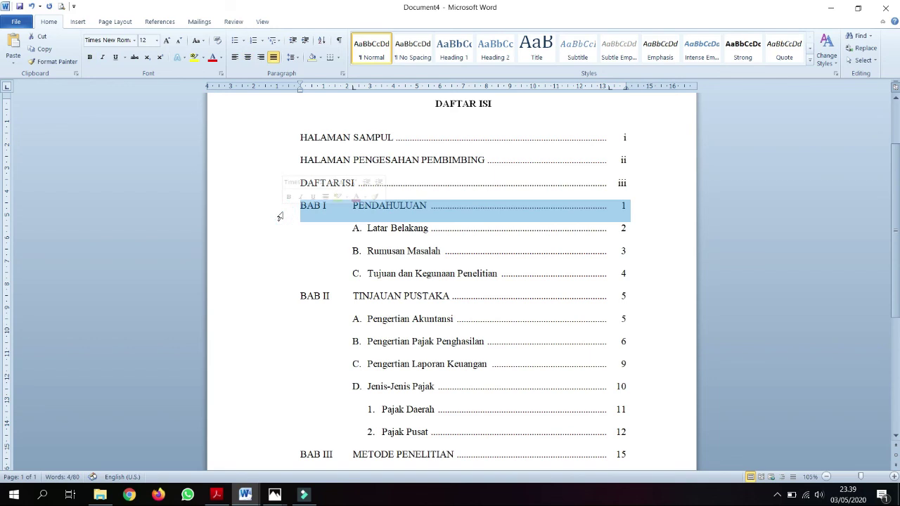
key("ctrl+b")
key("Down")
key("Down")
key("Down")
key("Down")
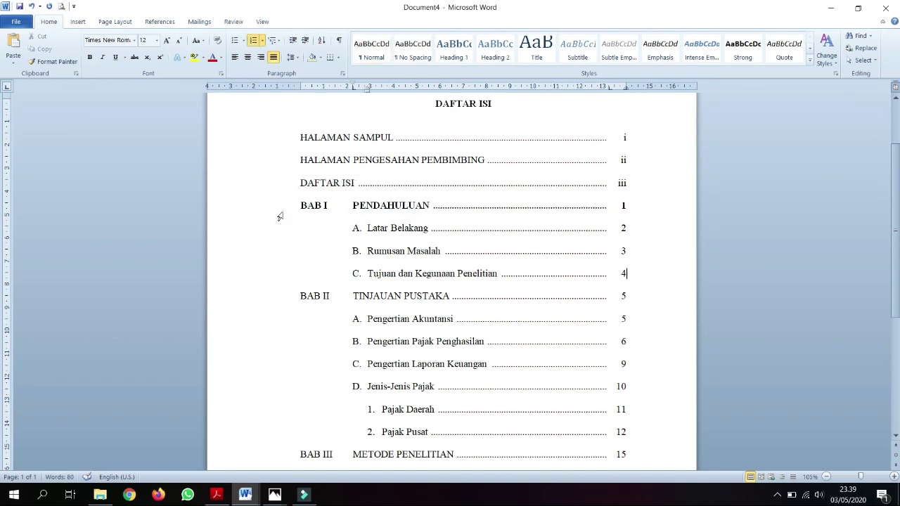
key("shift+Home")
key("ctrl+b")
- Make the BAB III METODE PENELITIAN and DAFTAR PUSTAKA lines bold
key("Down")
key("Down")
key("Down")
key("Down")
key("Down")
key("Down")
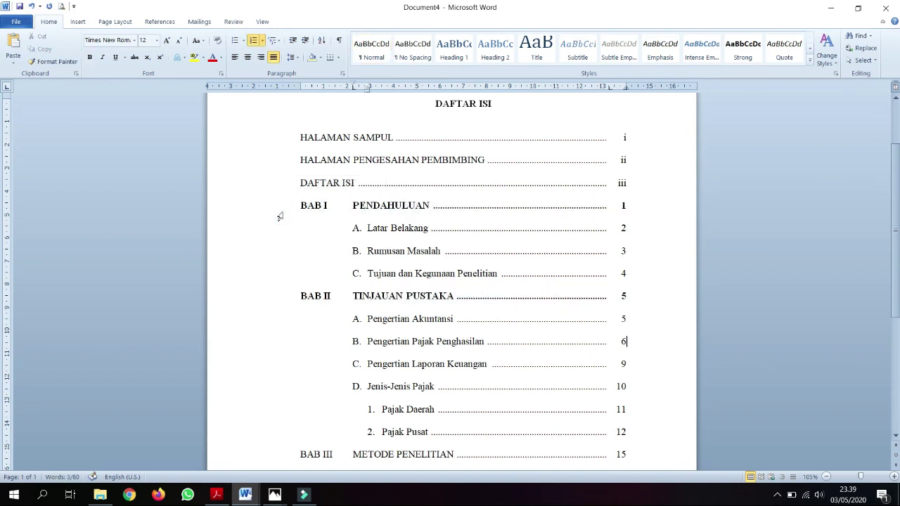
key("Down")
key("shift+Home")
key("ctrl+b")
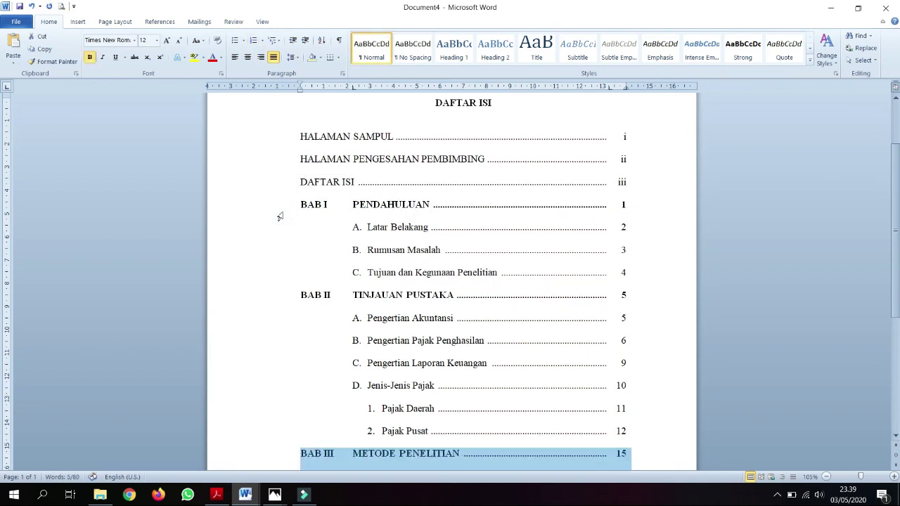
key("Down")
key("Down")
key("Down")
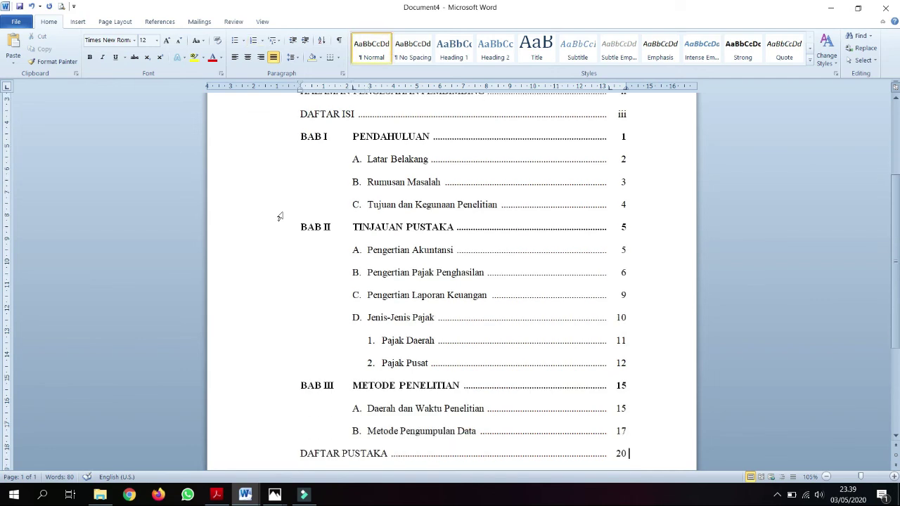
key("shift+Home")
key("ctrl+b")
- Review the layout, leaders and page numbers of the table of contents from the title to the DAFTAR PUSTAKA entry
key("Up")
key("Up")
key("Up")
key("Up")
key("Up")
key("Up")
key("Up")
key("Up")
key("Up")
key("Up")
key("Up")
key("Up")
key("Up")
key("Up")
key("Up")
key("Up")
key("Up")
key("Up")
key("Up")
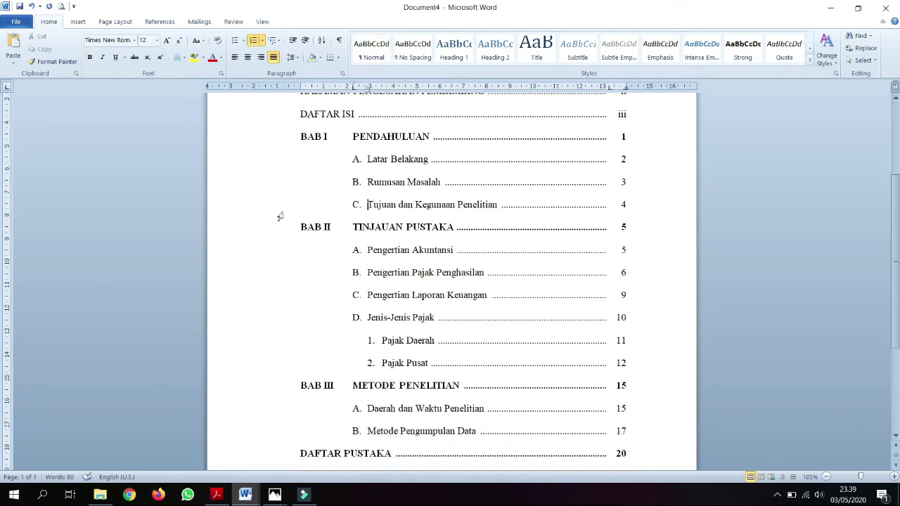
scroll(289, 194, "down", 2)
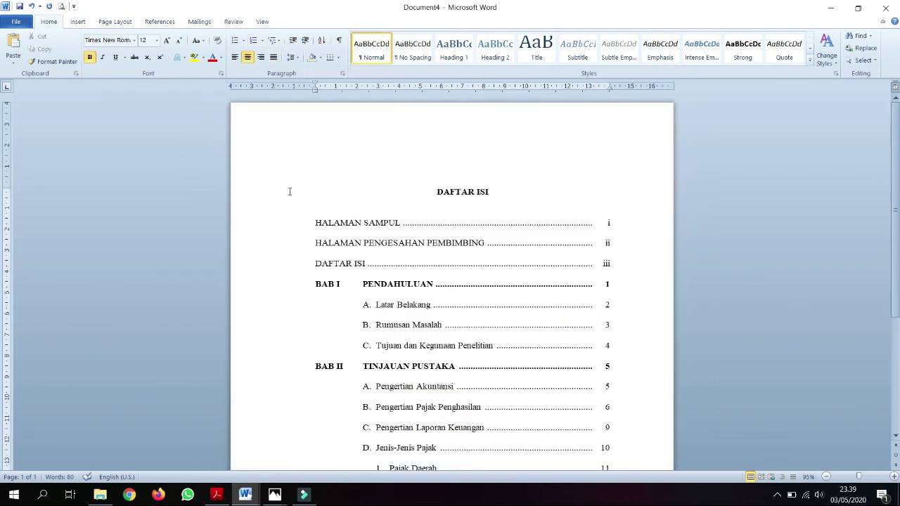
scroll(295, 197, "up", 2)
scroll(296, 198, "up", 1)
scroll(434, 209, "down", 7)
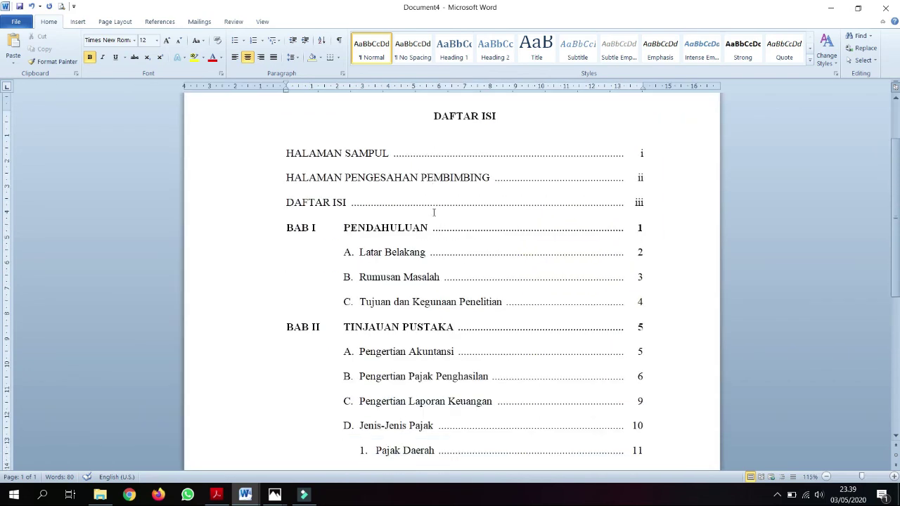
left_click(456, 257)
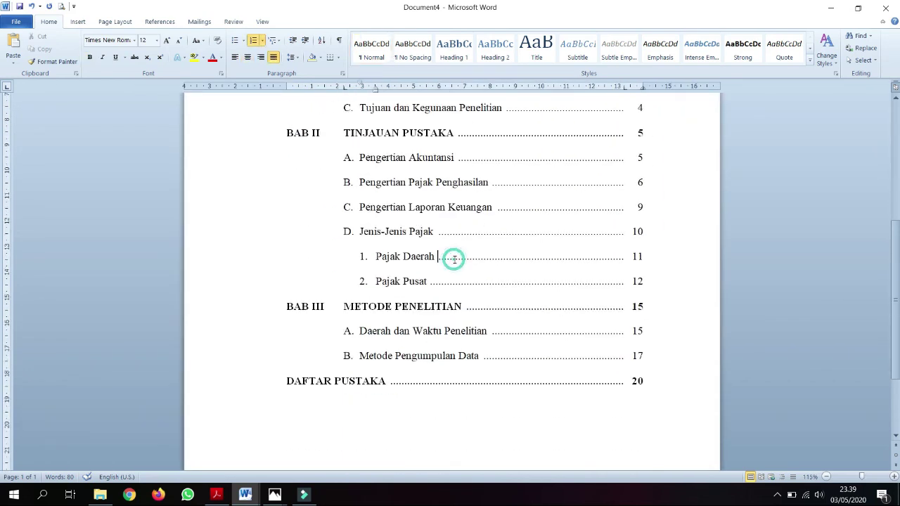
scroll(455, 258, "up", 6)
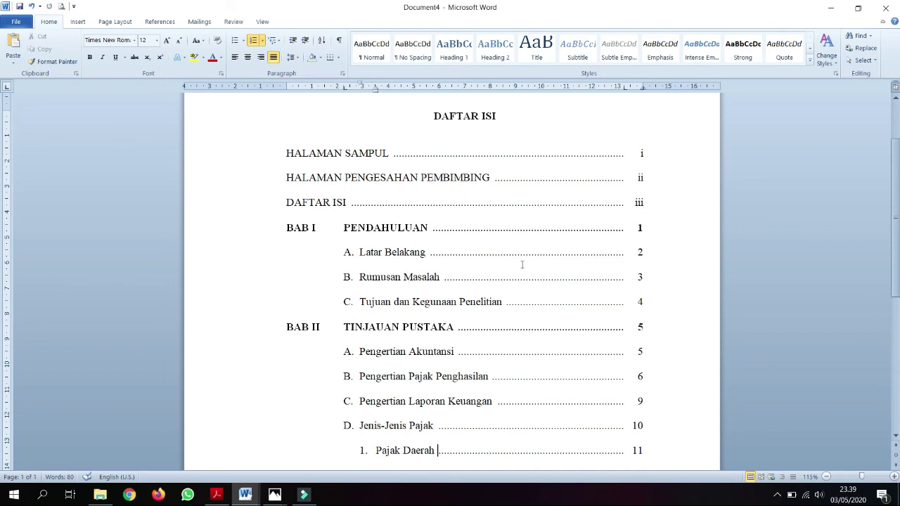
scroll(520, 264, "down", 3)
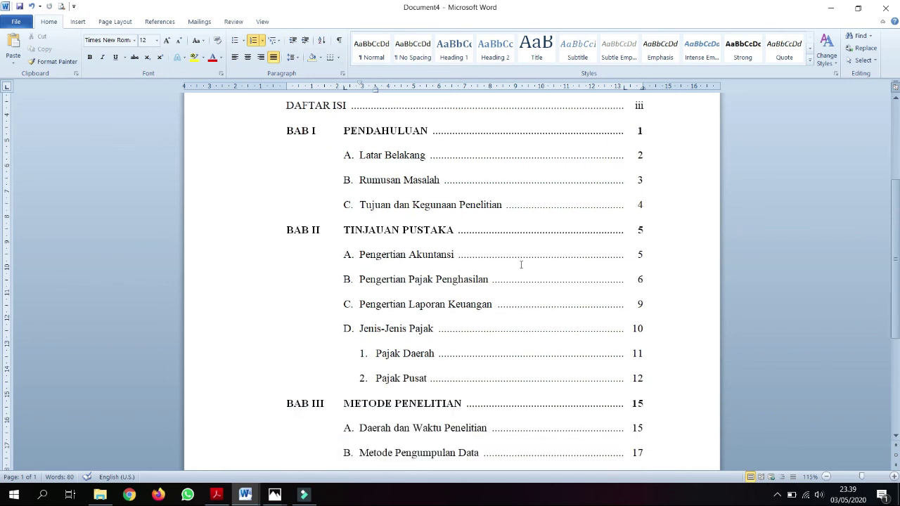